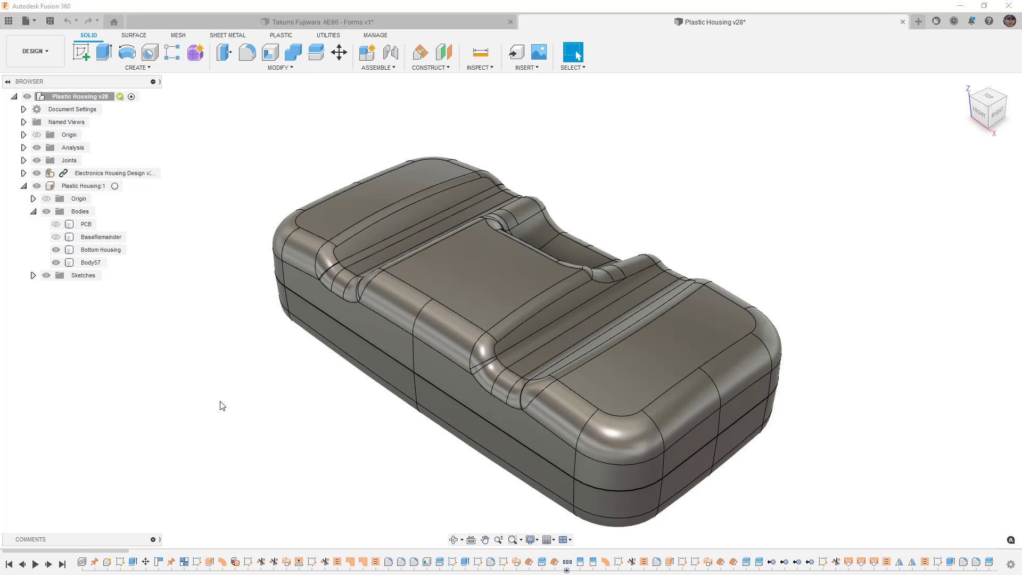
Hide the Electronics Housing Design component and the Bottom Housing body so only Body57 is shown
click(37, 173)
click(361, 308)
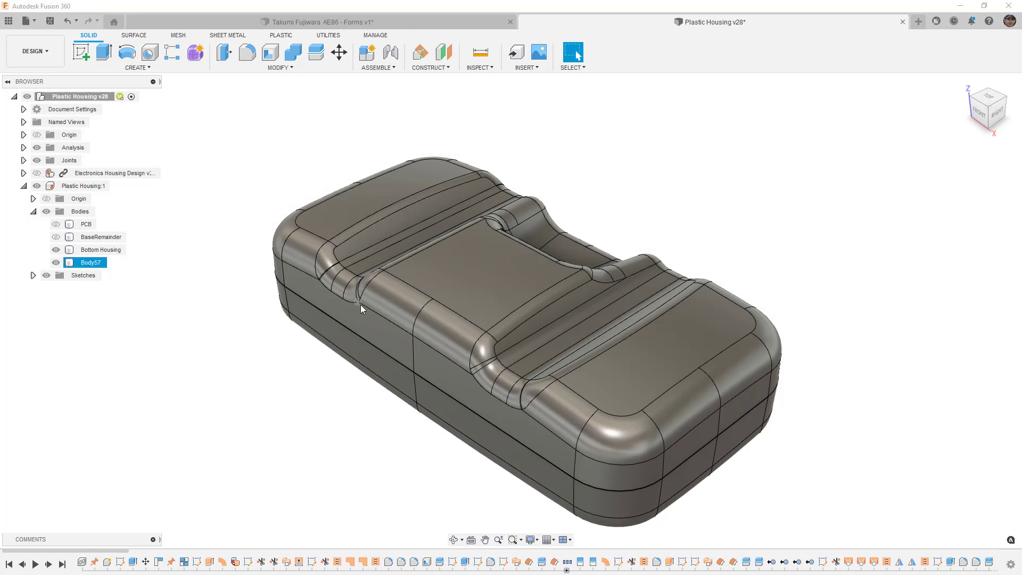
key(Escape)
click(56, 250)
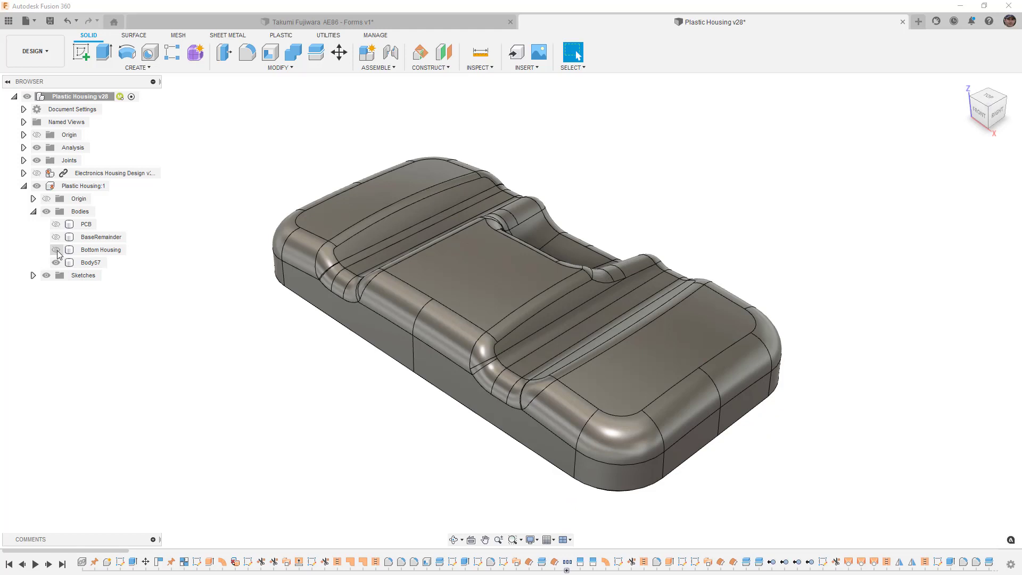
click(433, 277)
shift+middle_drag(433, 277, 468, 319)
click(468, 319)
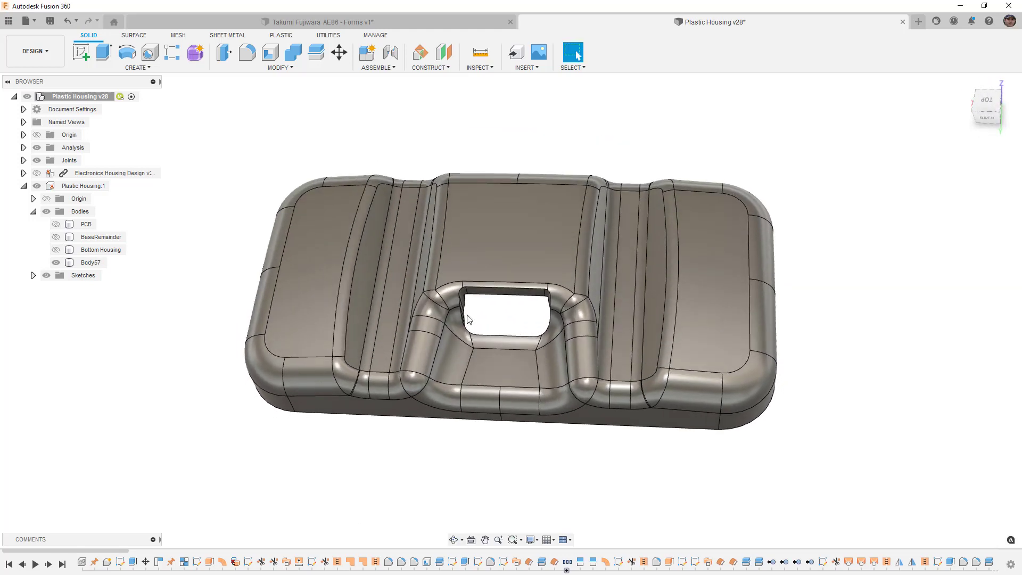
click(469, 319)
click(489, 312)
Start a Draft Analysis on Body57, using the flat rim face on its open underside as the pull direction
click(486, 70)
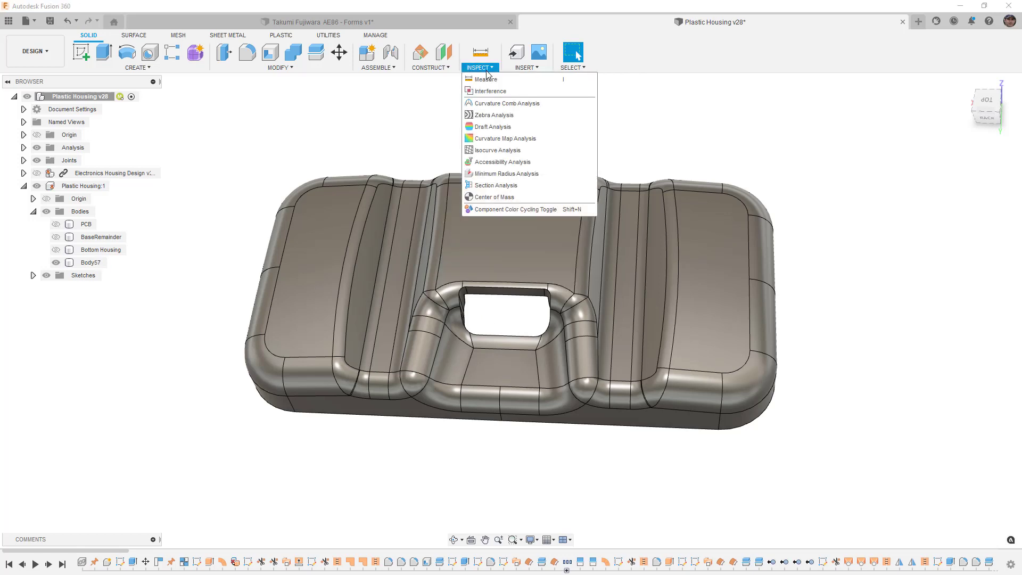
click(493, 126)
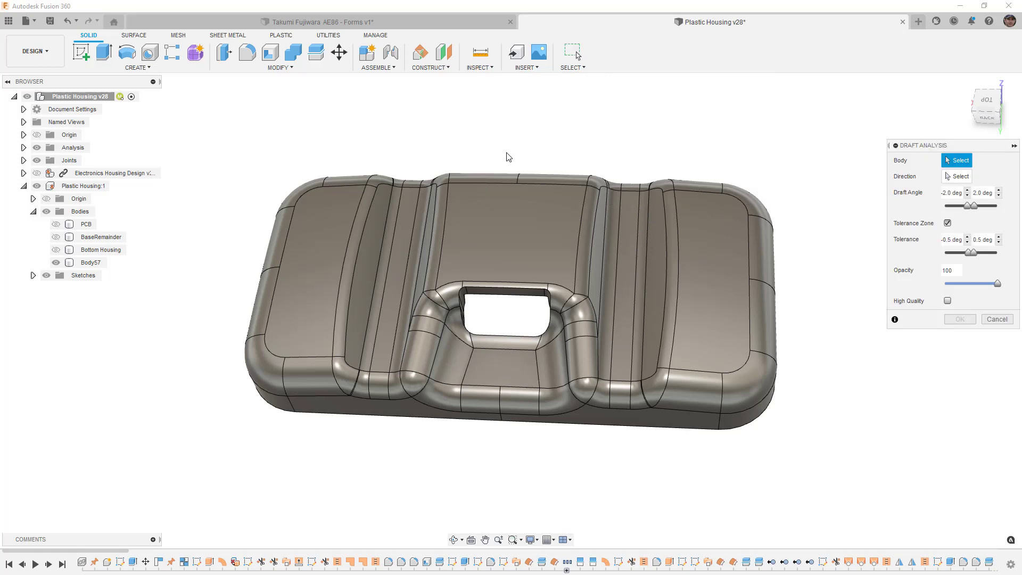
click(507, 215)
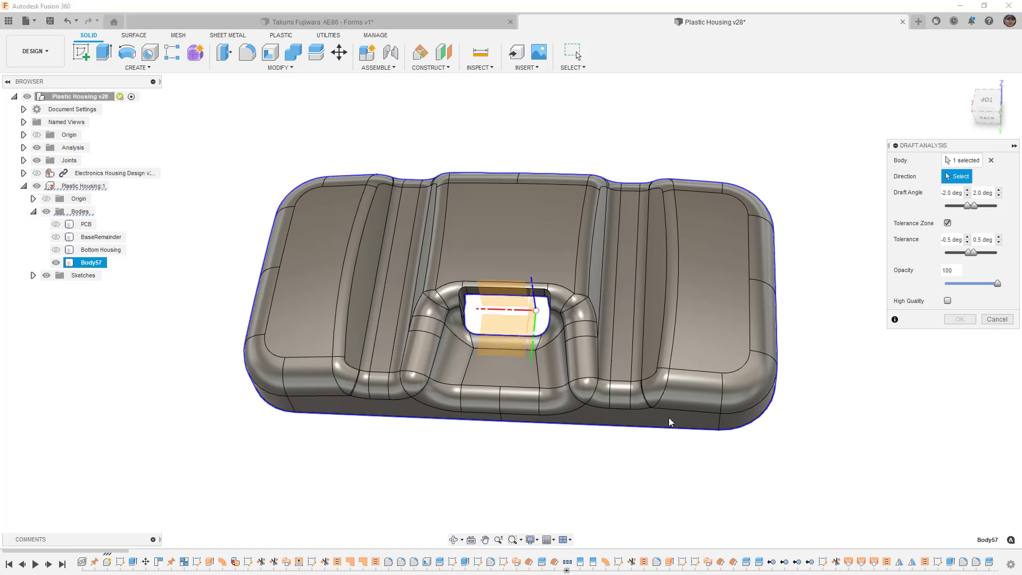
shift+middle_drag(647, 450, 647, 266)
scroll(745, 378, up, 5)
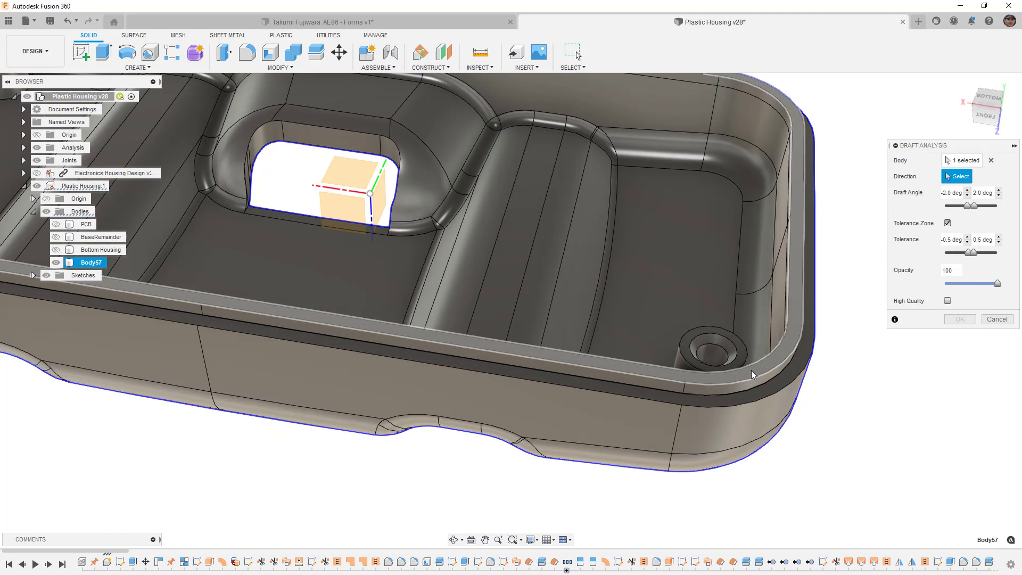
click(753, 370)
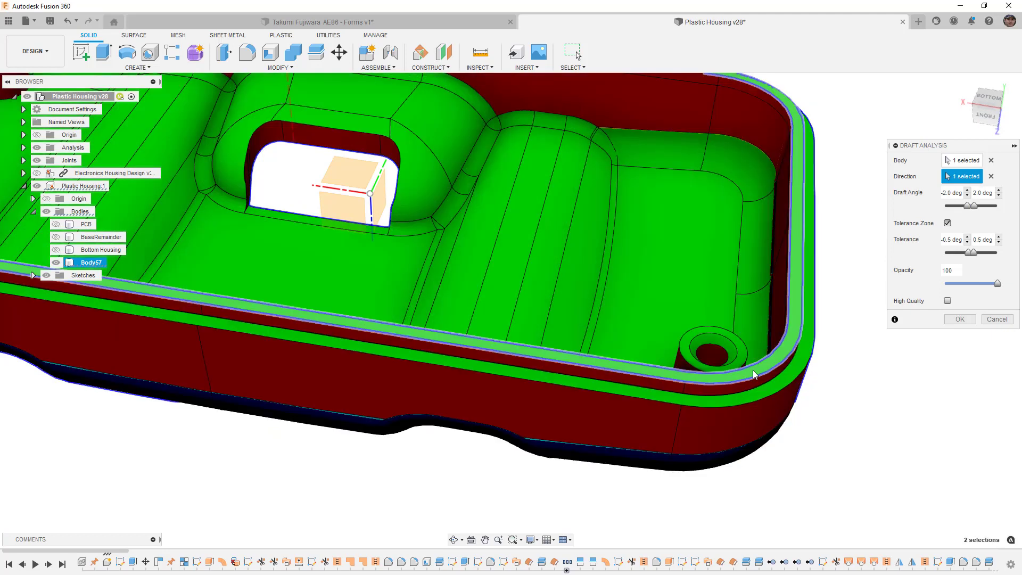
scroll(772, 349, down, 5)
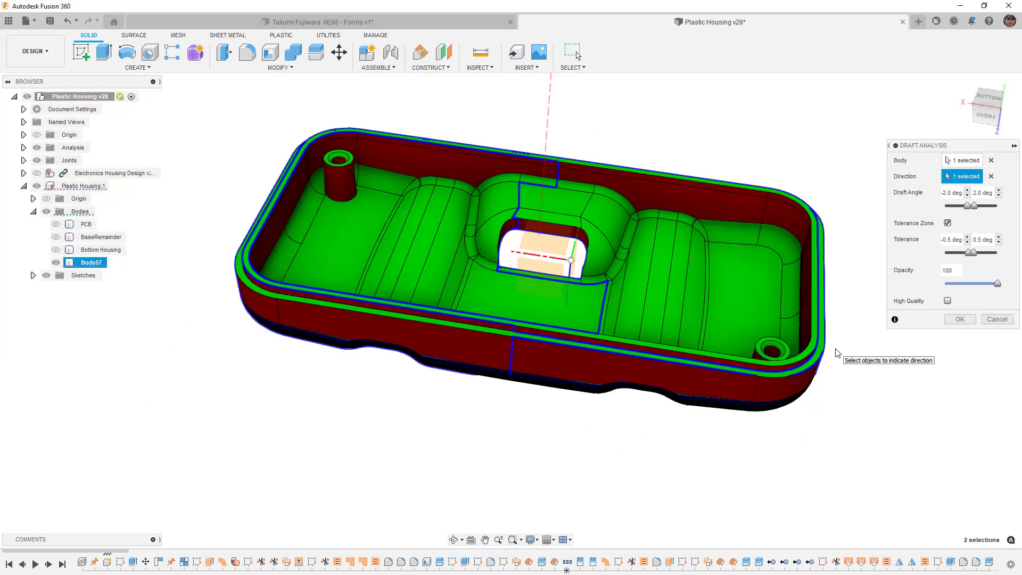
mouse_move(628, 378)
shift+middle_down()
mouse_move(646, 373)
mouse_move(646, 414)
mouse_move(644, 290)
mouse_move(630, 391)
shift+middle_up()
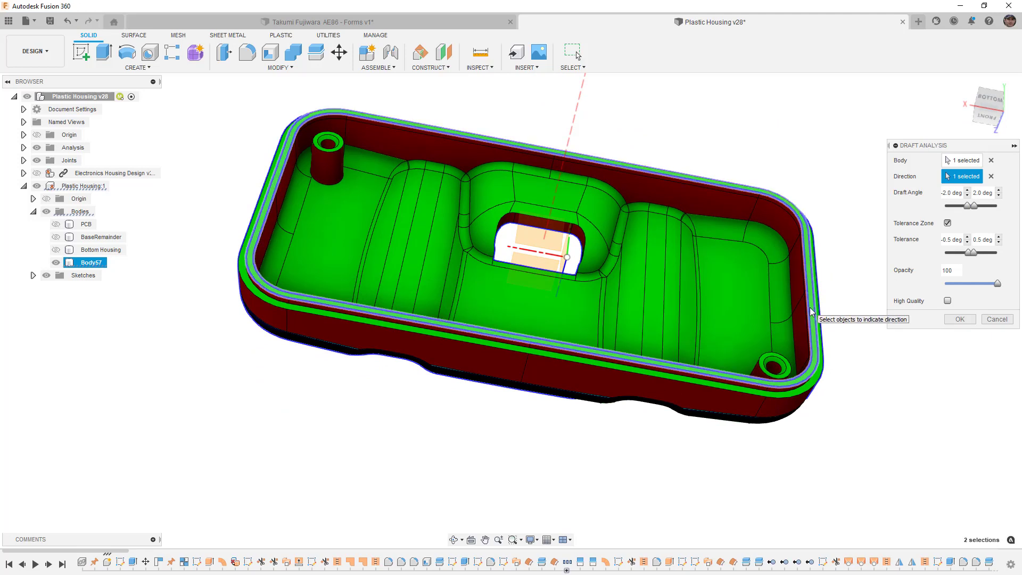
Set the draft angle range to -1.0 to 1.0 deg and turn off the tolerance zone
click(968, 191)
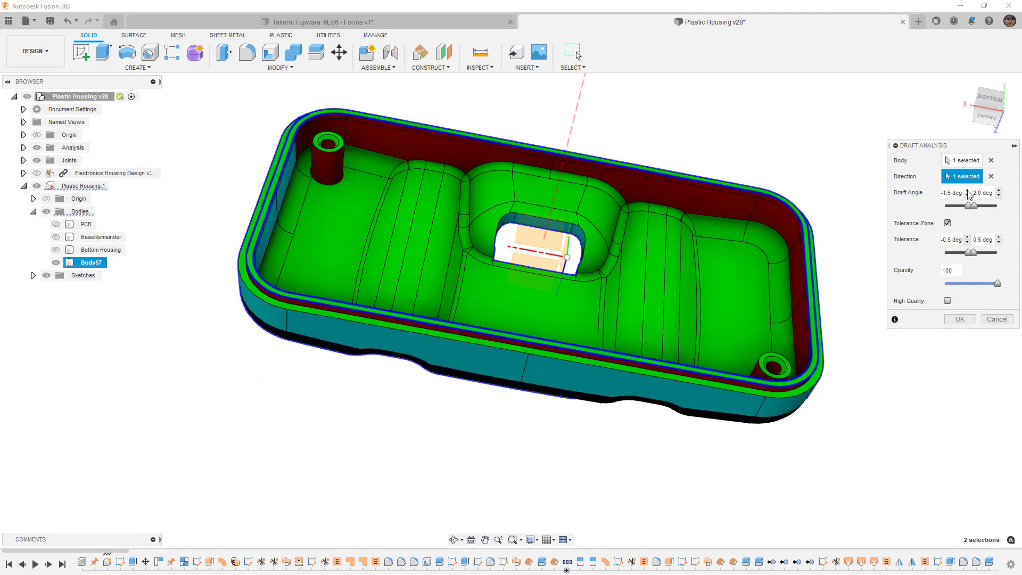
click(999, 196)
click(999, 196)
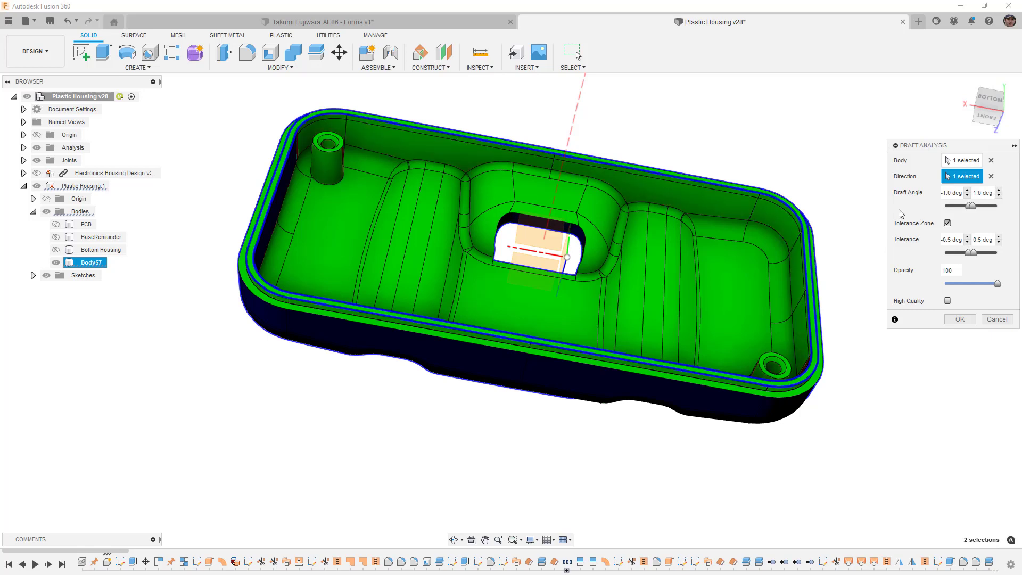
shift+middle_drag(845, 222, 814, 211)
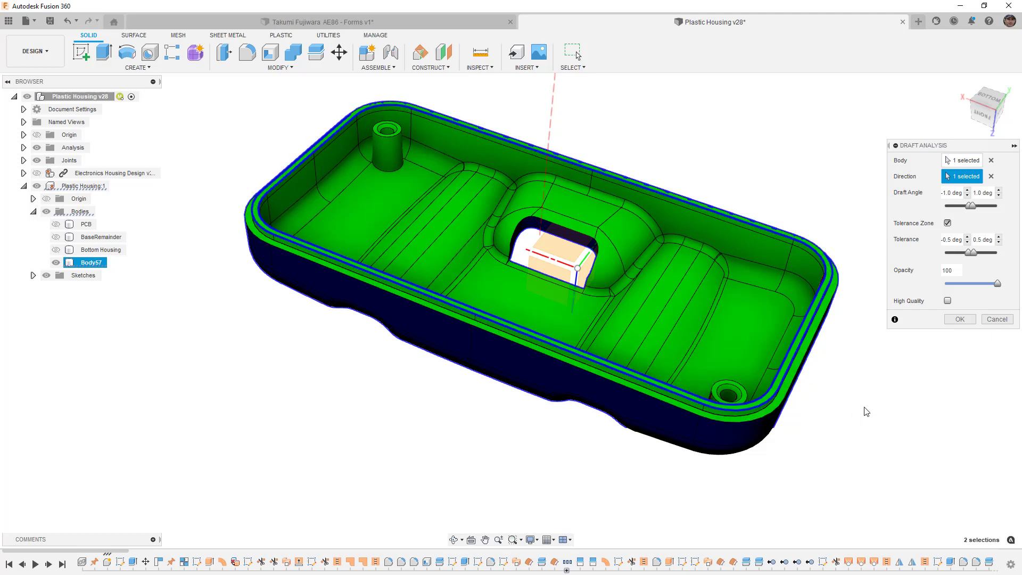
click(948, 223)
Examine the draft colouring of Body57's interior and corner screw boss in a straight-on bottom view
shift+middle_drag(714, 178, 739, 230)
click(1012, 131)
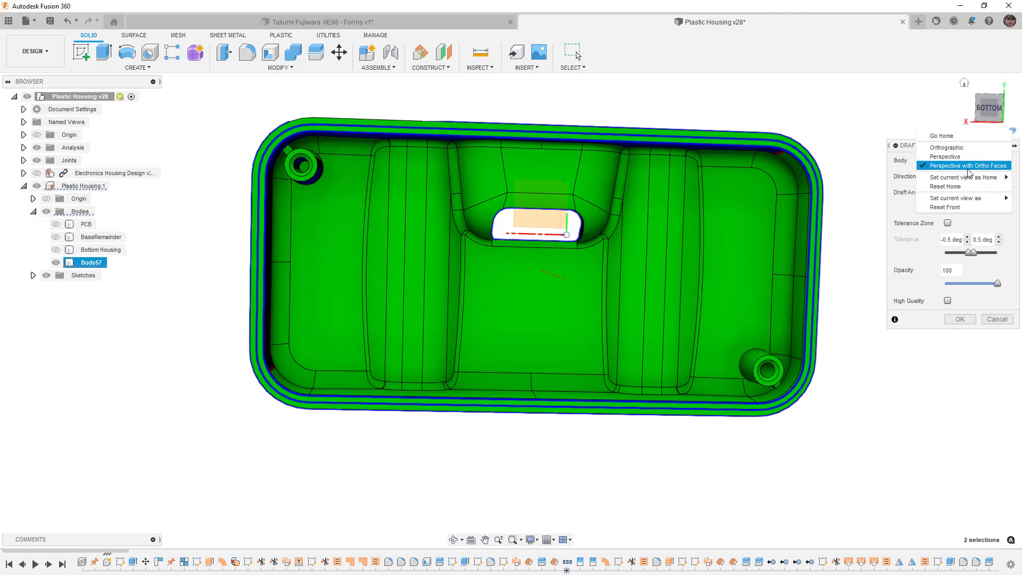
click(991, 111)
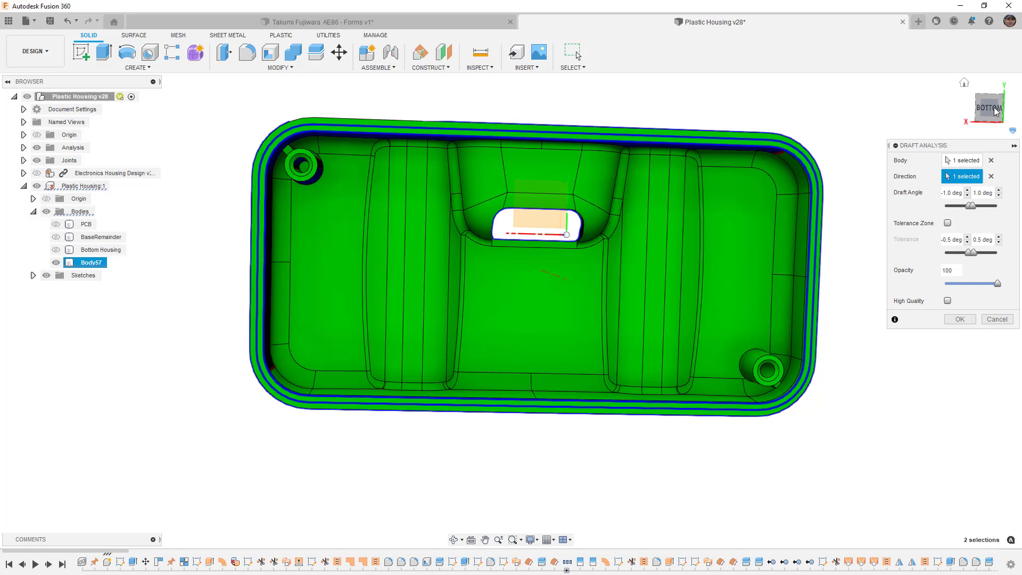
click(992, 110)
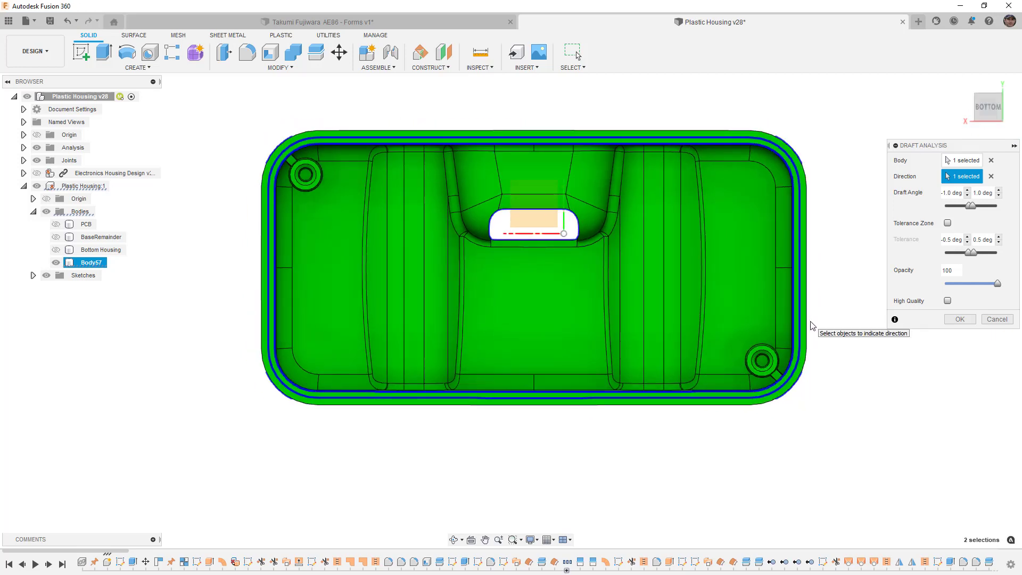
scroll(766, 369, up, 6)
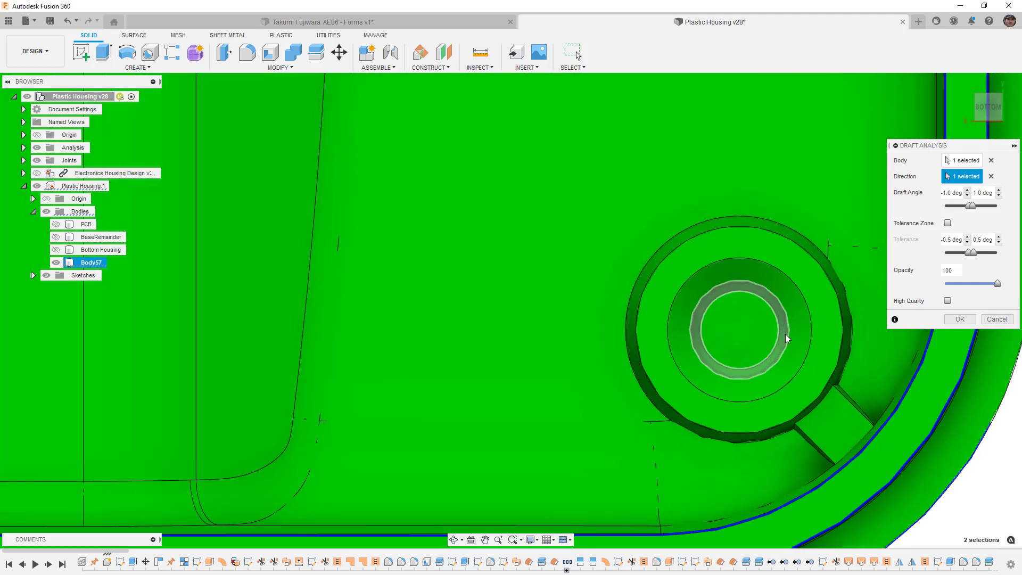
scroll(836, 426, down, 5)
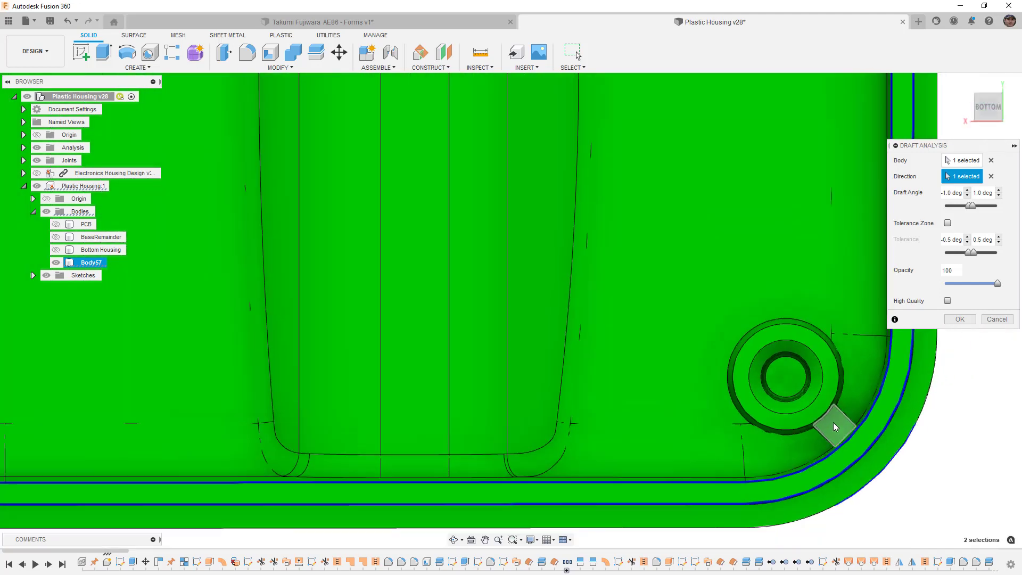
scroll(833, 420, down, 2)
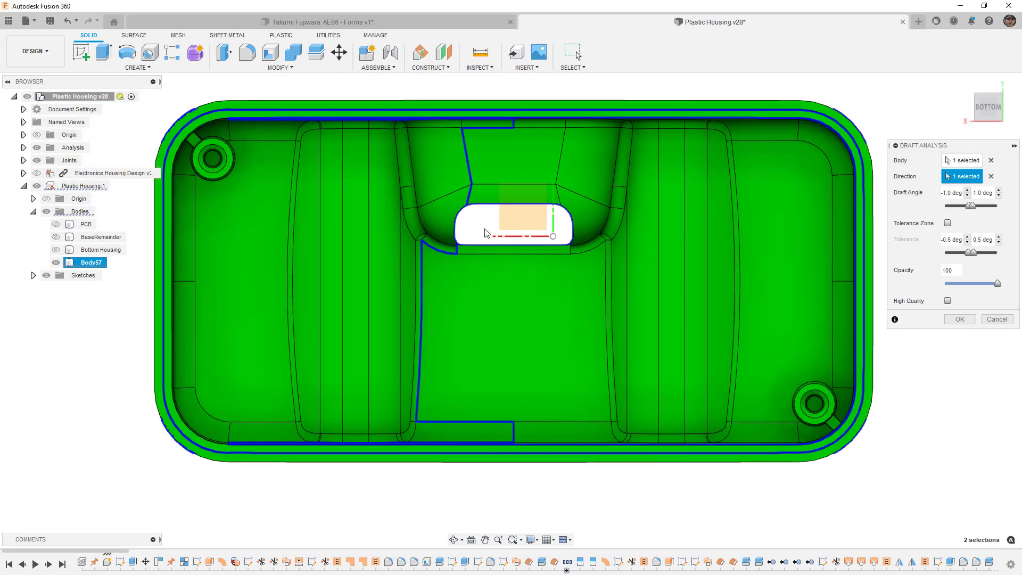
Examine the draft colouring around the walls and corners of the central opening, from inside and from straight above
shift+middle_drag(488, 236, 463, 255)
scroll(492, 224, up, 3)
scroll(394, 381, up, 5)
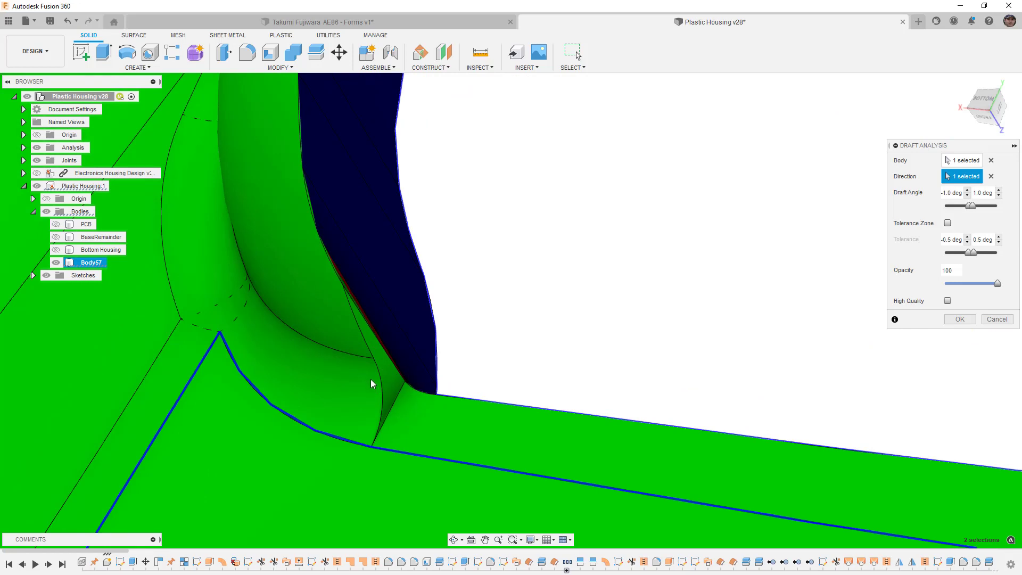
scroll(359, 378, down, 5)
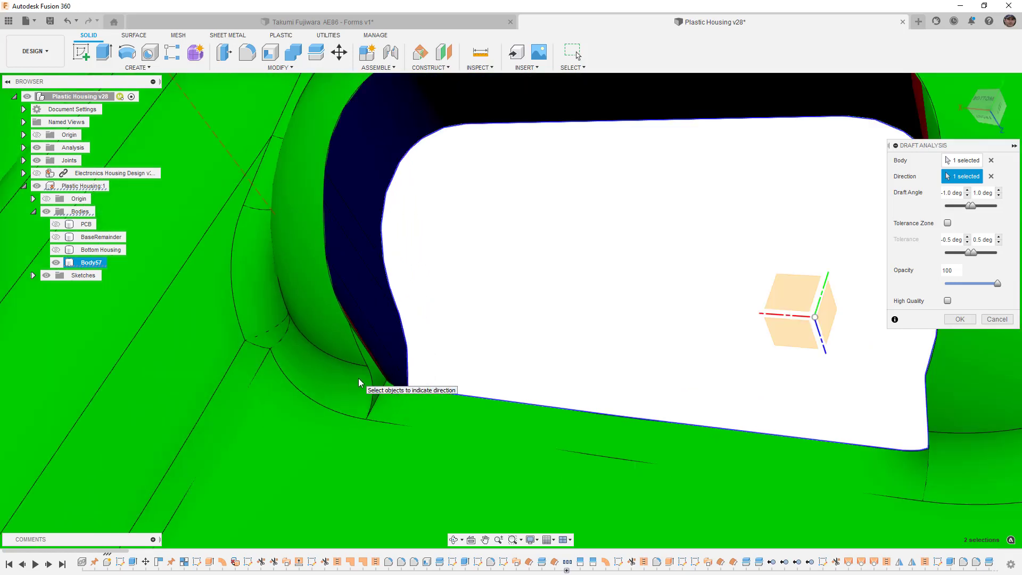
mouse_move(506, 324)
shift+middle_down()
mouse_move(555, 318)
mouse_move(484, 294)
mouse_move(453, 253)
shift+middle_up()
click(987, 105)
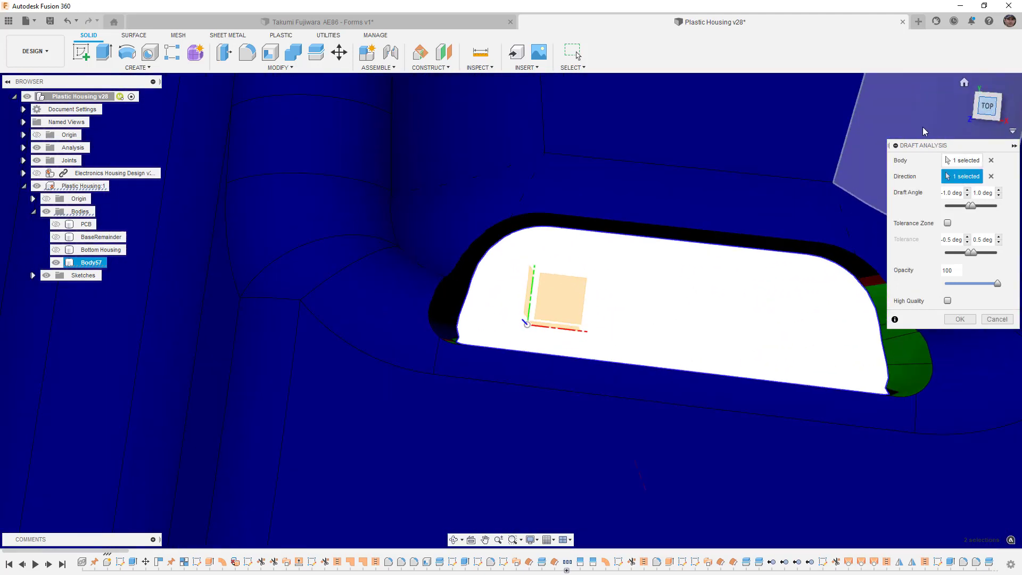
scroll(421, 312, up, 5)
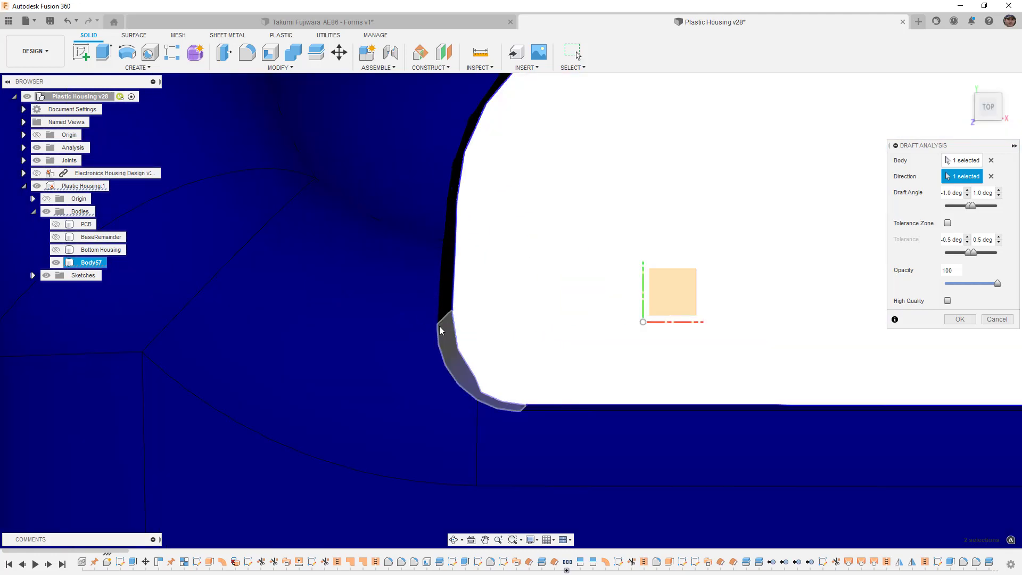
scroll(415, 329, down, 5)
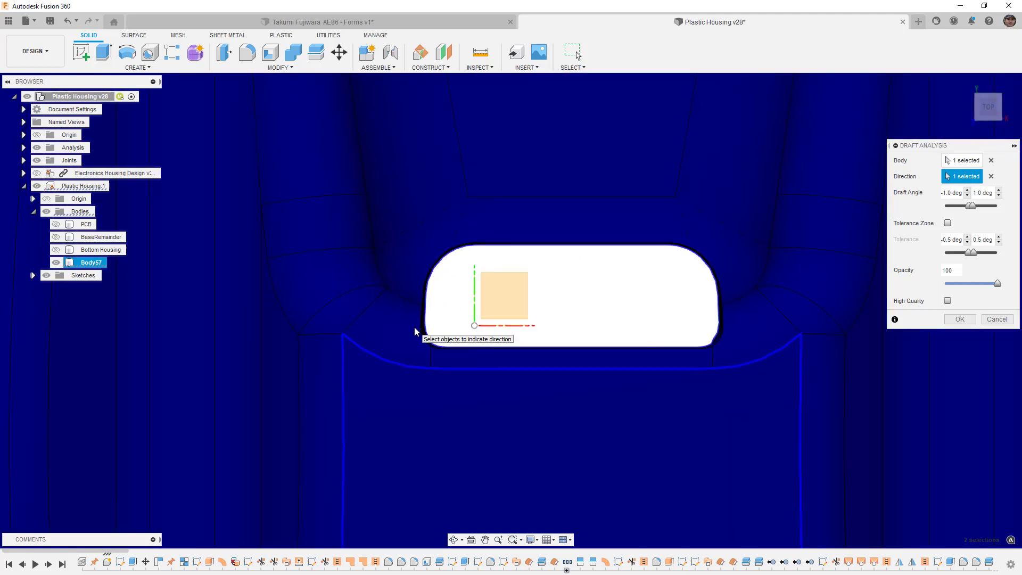
scroll(636, 294, down, 3)
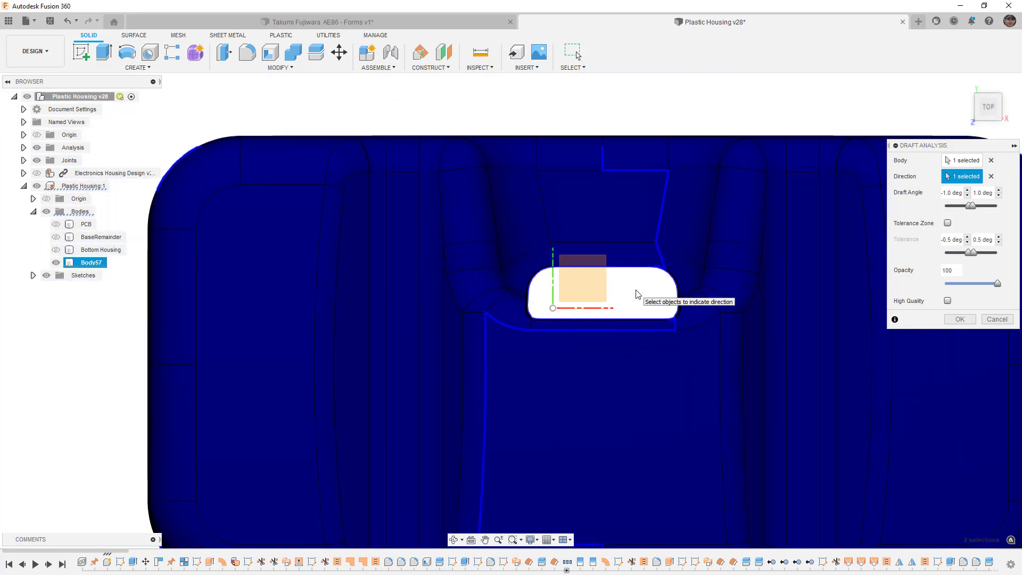
scroll(637, 295, down, 2)
scroll(420, 283, down, 4)
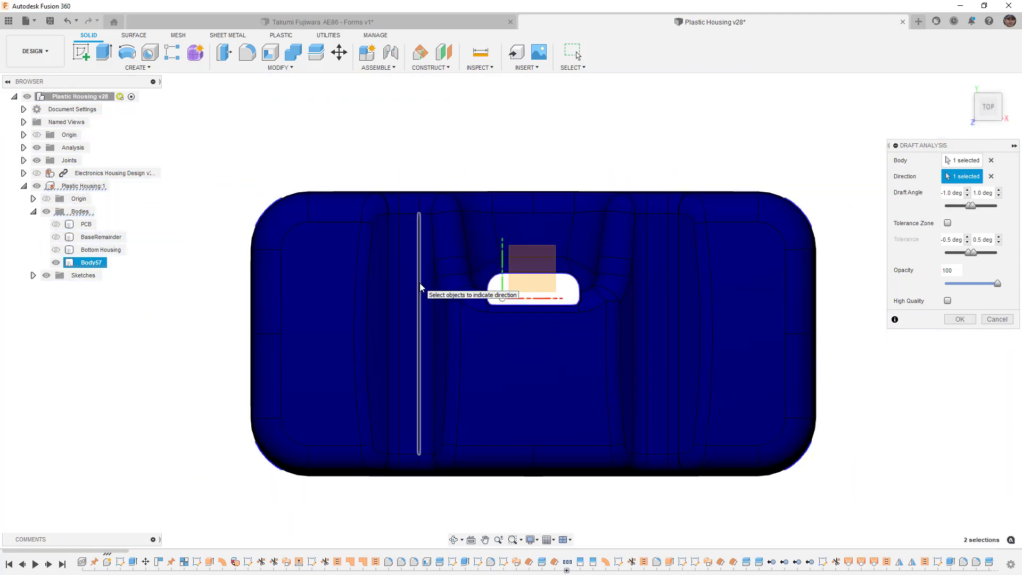
Accept the draft analysis of Body57 and hide it in the Analysis folder
shift+middle_drag(559, 466, 614, 425)
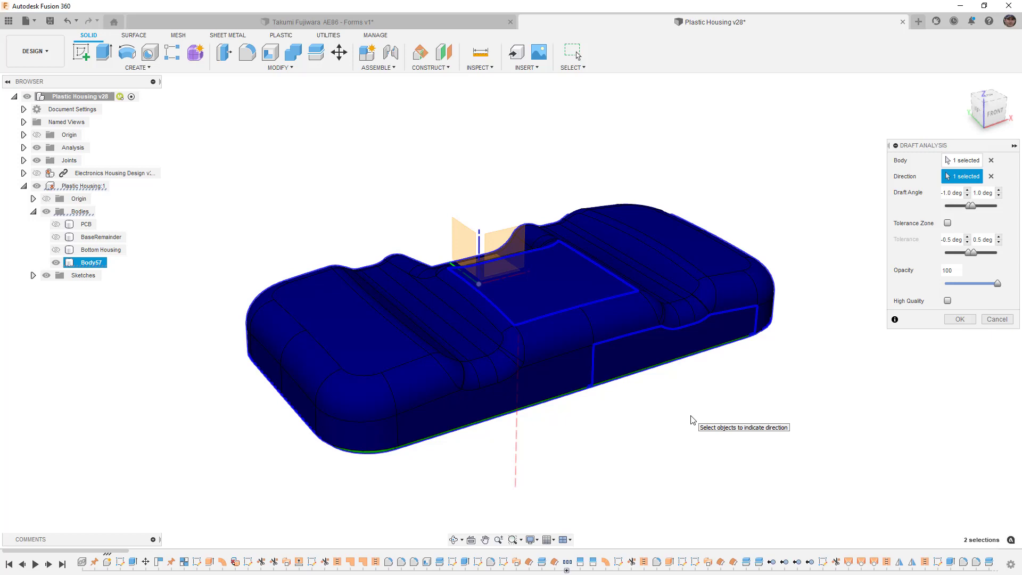
click(970, 319)
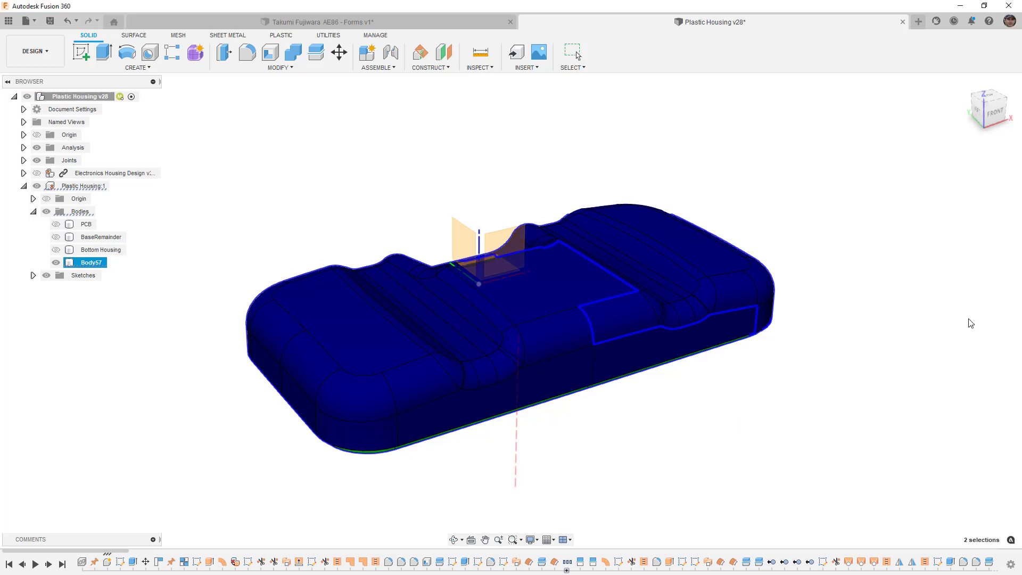
click(23, 148)
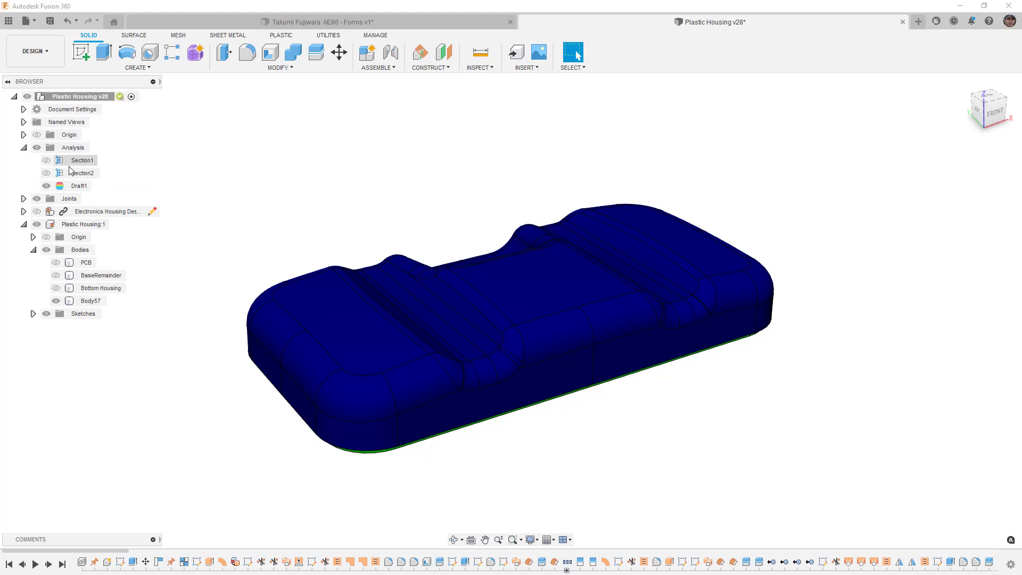
click(46, 186)
click(47, 185)
click(46, 186)
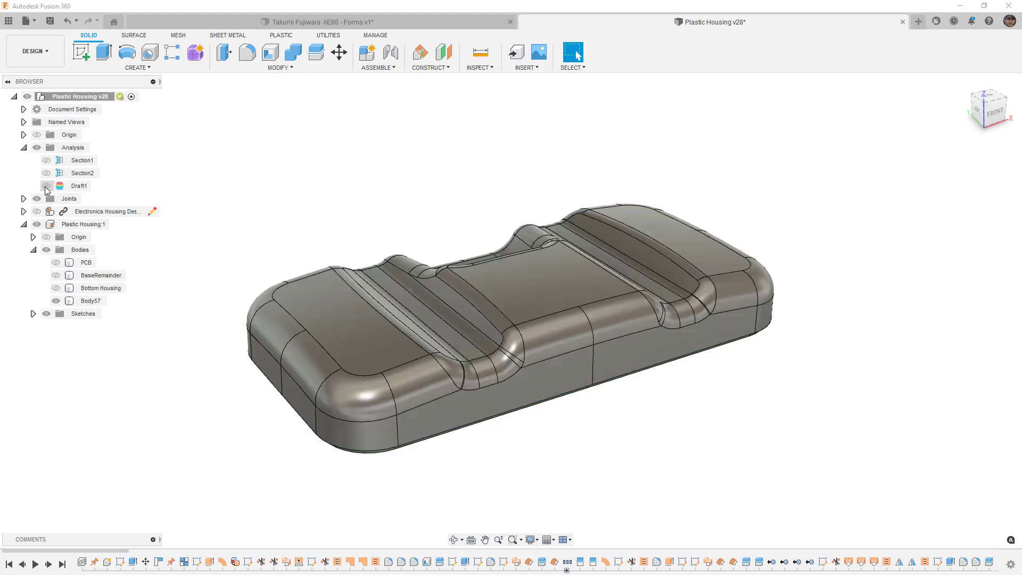
Show Bottom Housing instead of Body57 and start a Draft Analysis on it with its upper rim face as the direction
click(56, 288)
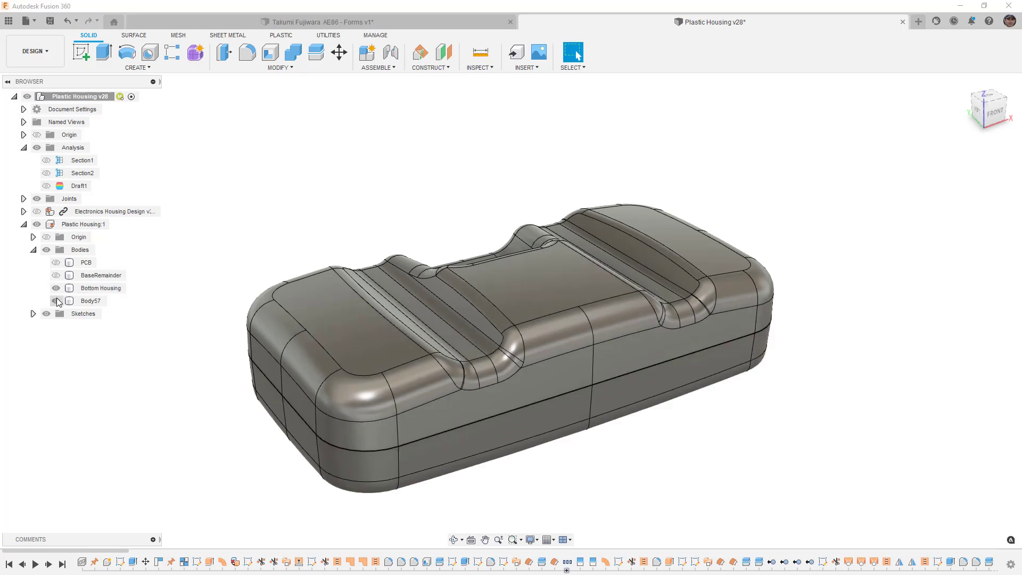
click(56, 301)
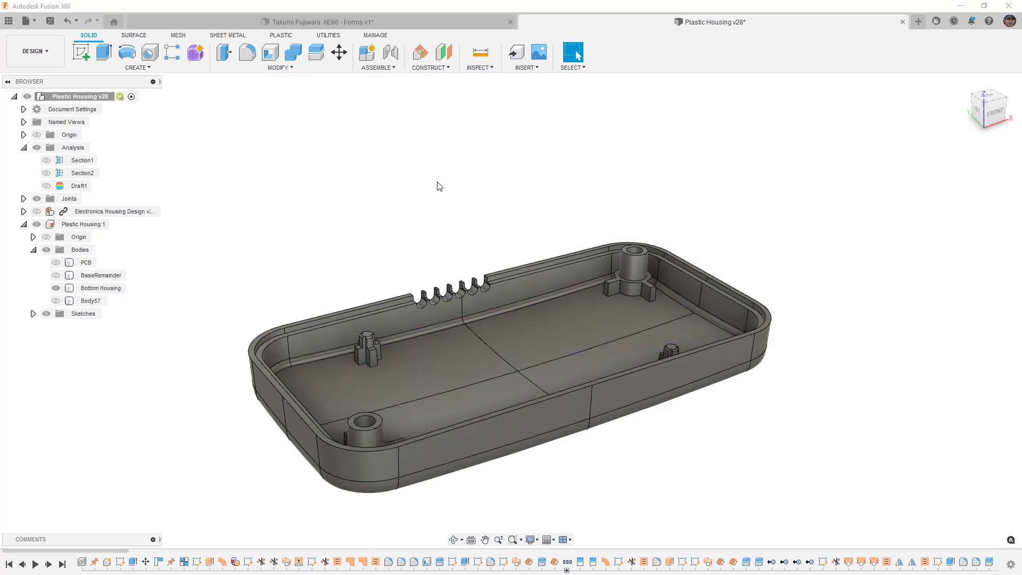
click(478, 68)
click(492, 128)
click(563, 299)
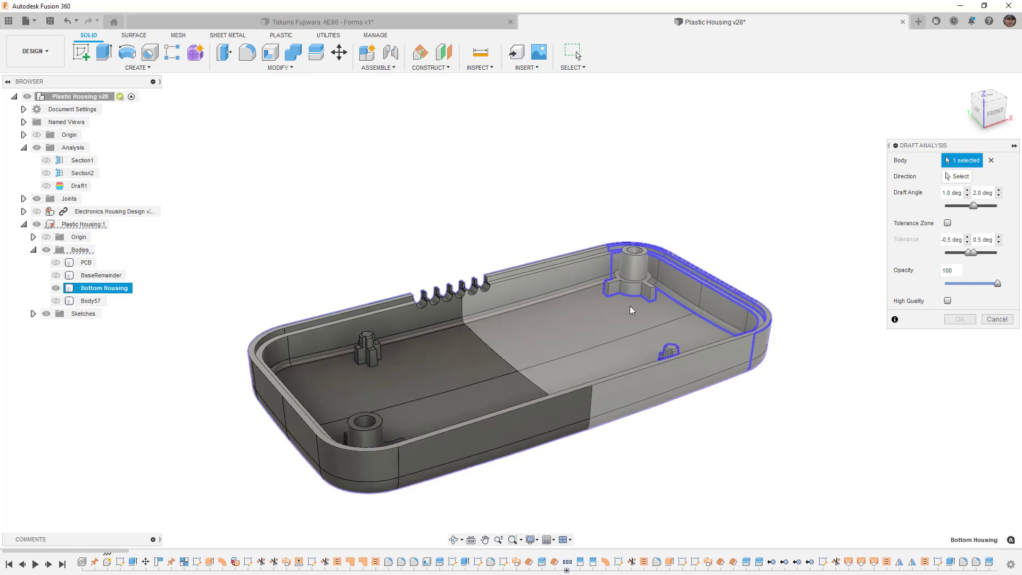
click(964, 177)
scroll(639, 384, up, 5)
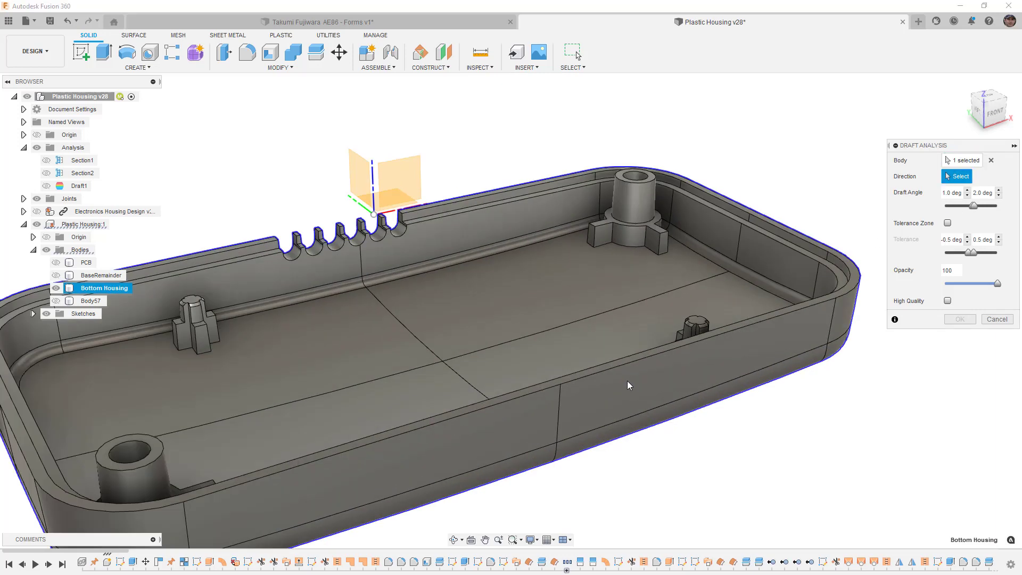
click(634, 347)
scroll(634, 346, down, 5)
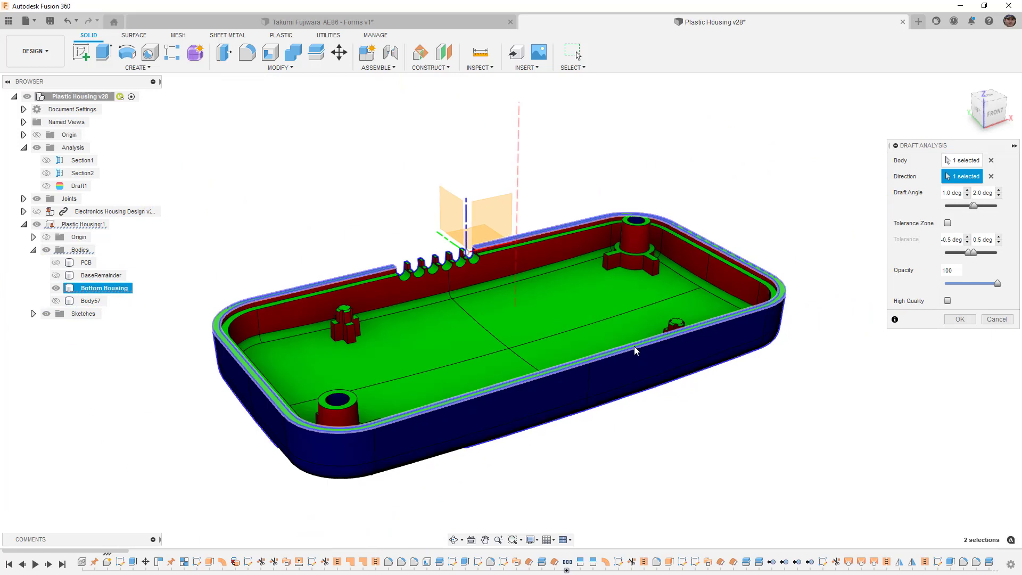
Set the draft angle range of the Bottom Housing analysis to -1.0 deg and 1.0 deg
click(999, 196)
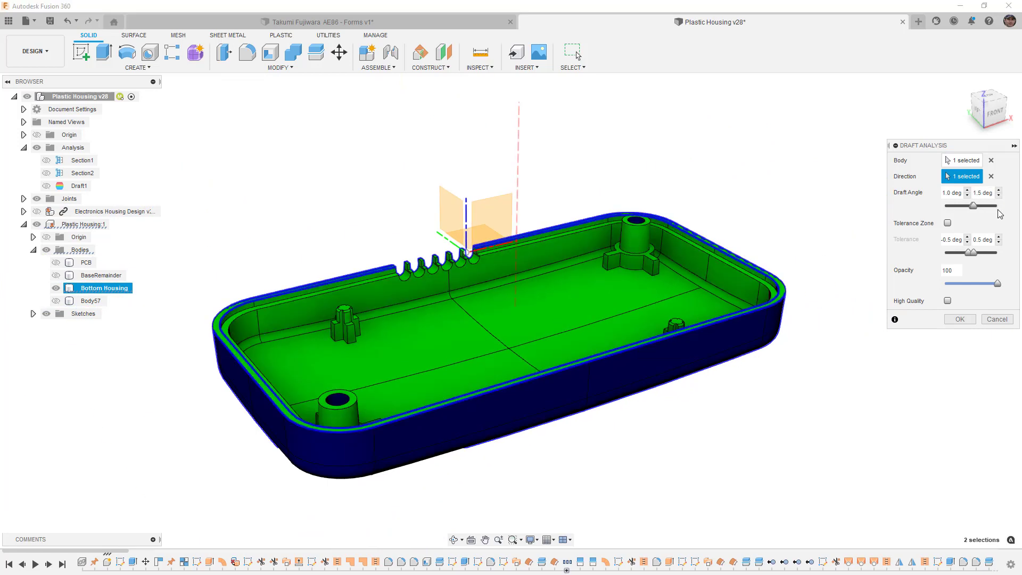
click(967, 195)
click(999, 196)
Examine the draft colouring inside the Bottom Housing, including the corner screw bosses, their bores, the small posts and the wall notches
shift+middle_drag(798, 325, 765, 342)
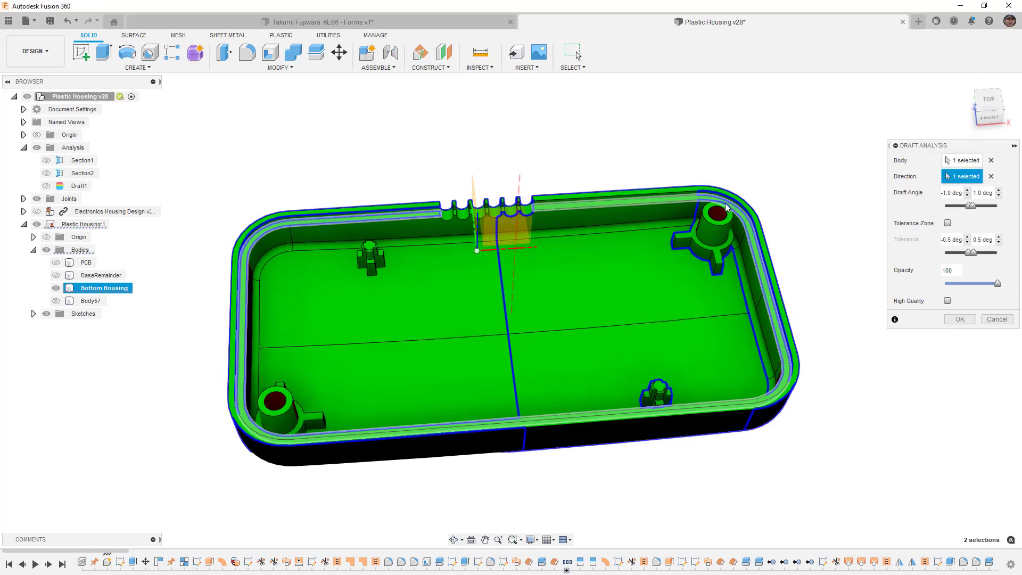
scroll(719, 218, up, 8)
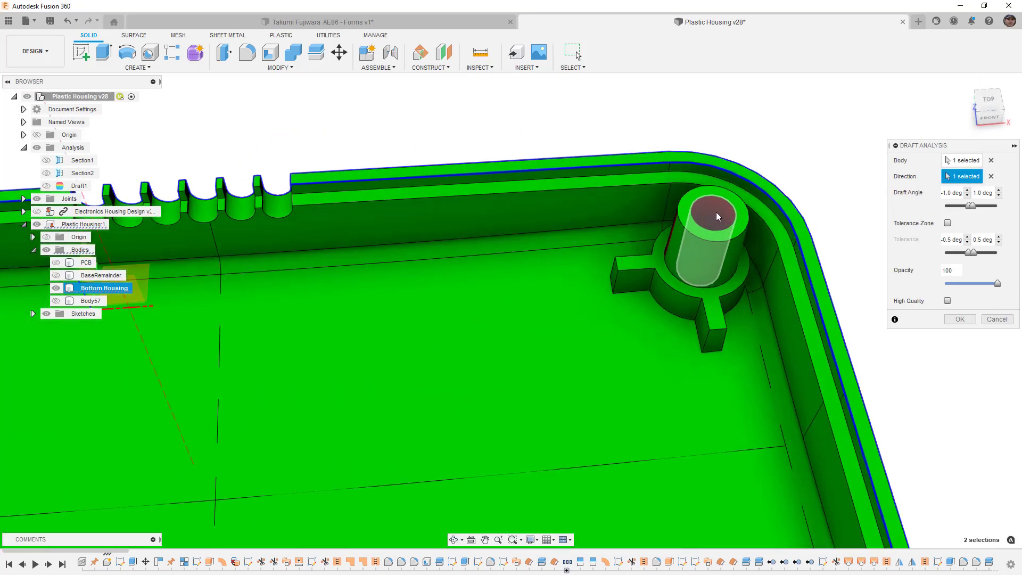
scroll(713, 215, down, 10)
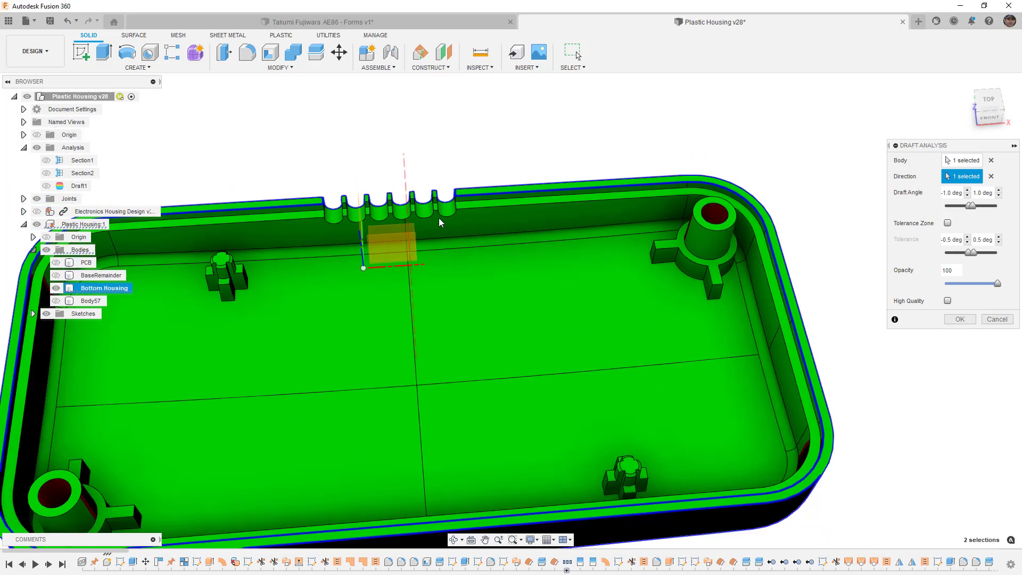
shift+middle_drag(439, 218, 403, 223)
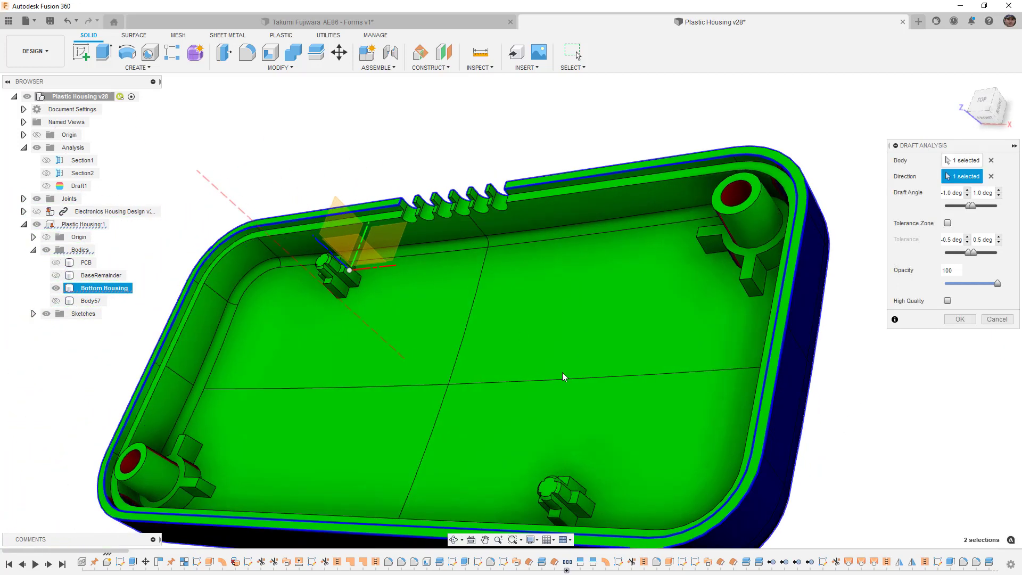
shift+middle_drag(564, 377, 598, 422)
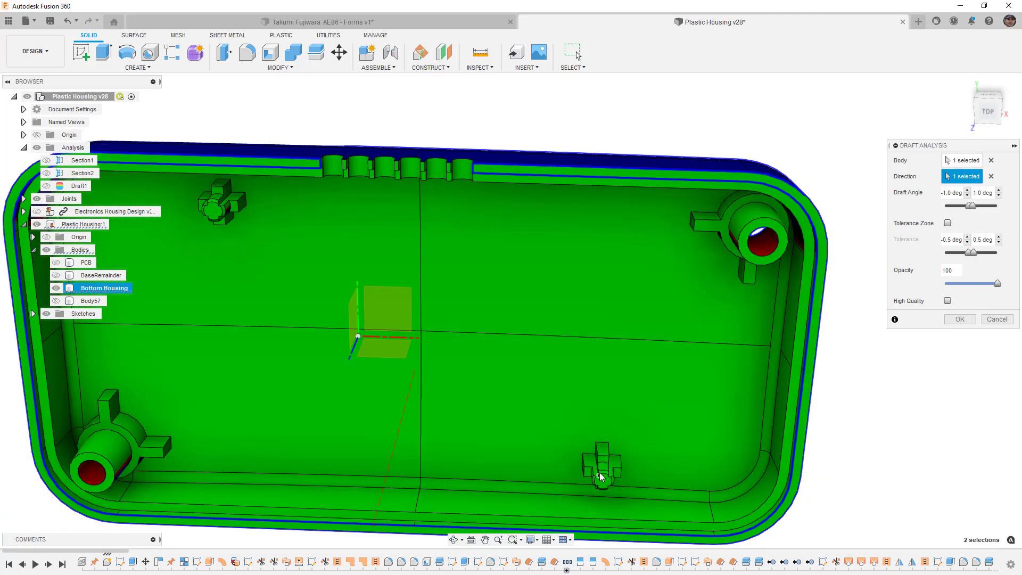
shift+middle_drag(601, 477, 586, 384)
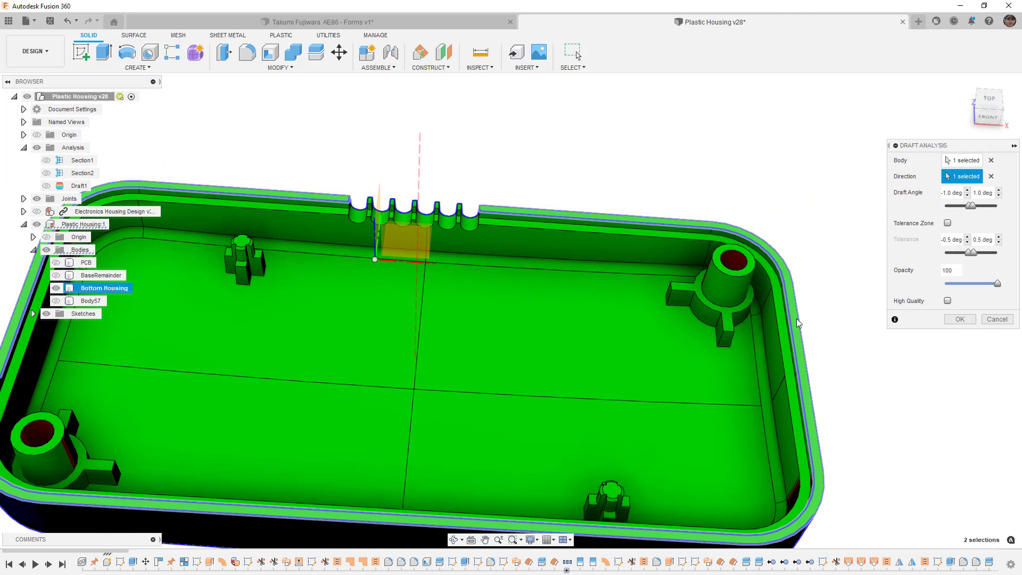
scroll(734, 254, up, 5)
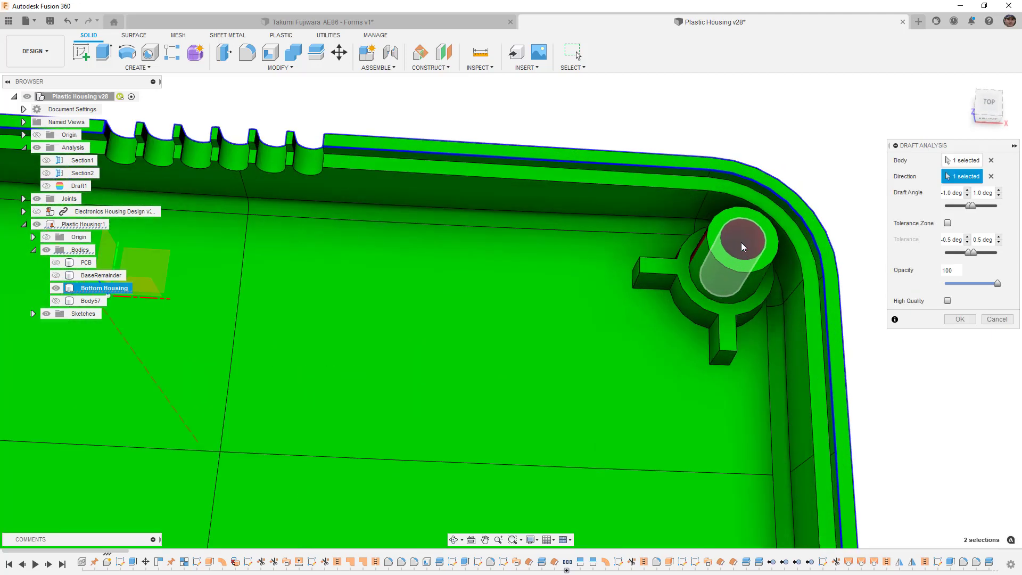
scroll(752, 247, down, 5)
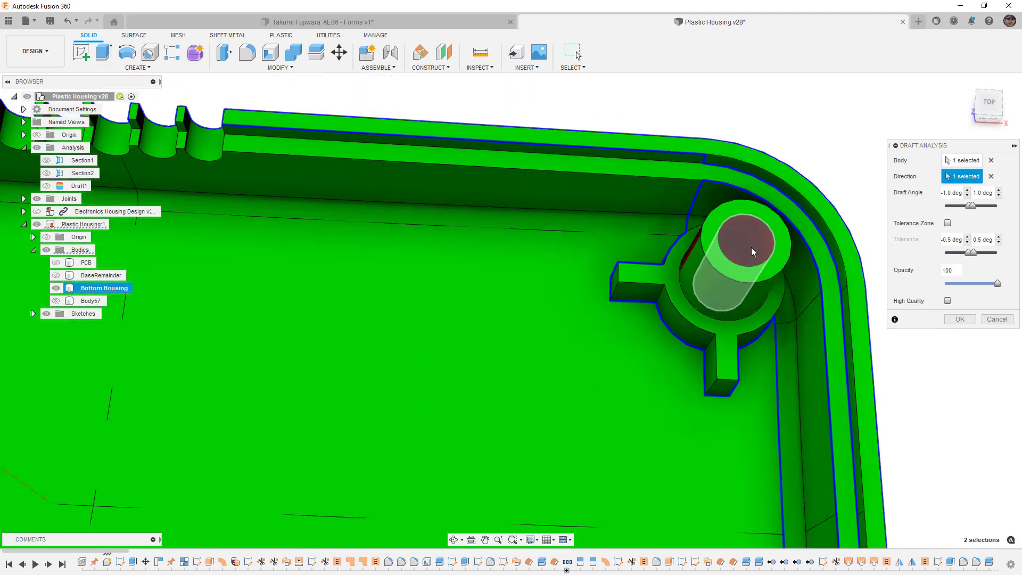
scroll(752, 247, down, 5)
Examine the draft colouring of the underside and of a corner screw hole from straight below and straight above
shift+middle_drag(752, 248, 480, 245)
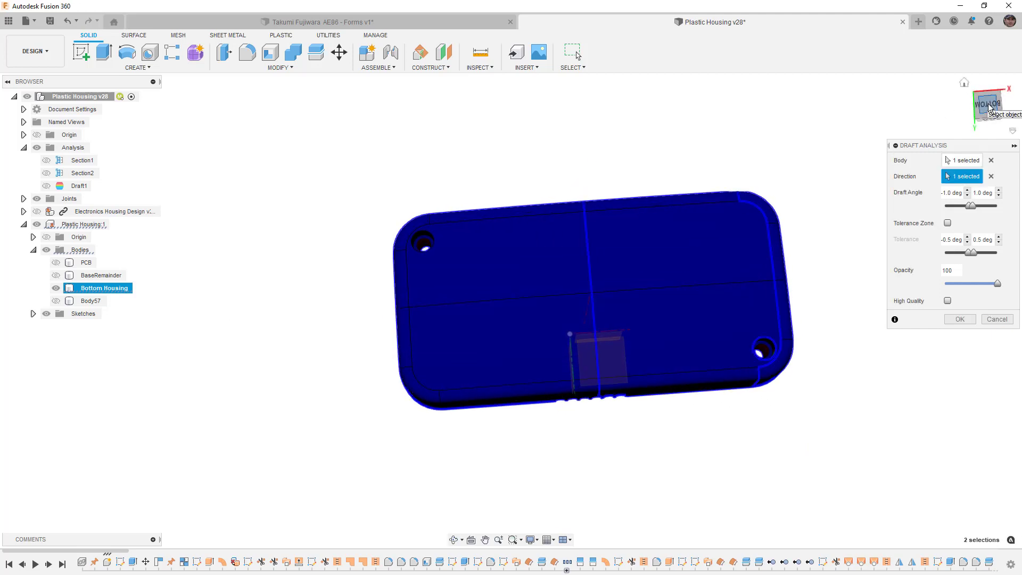
scroll(428, 236, up, 10)
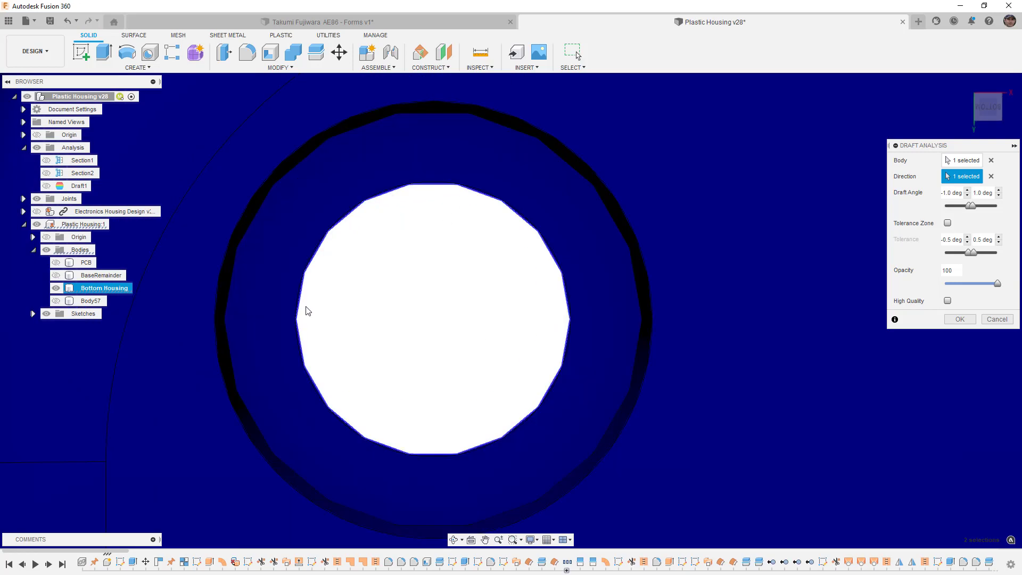
scroll(422, 286, down, 6)
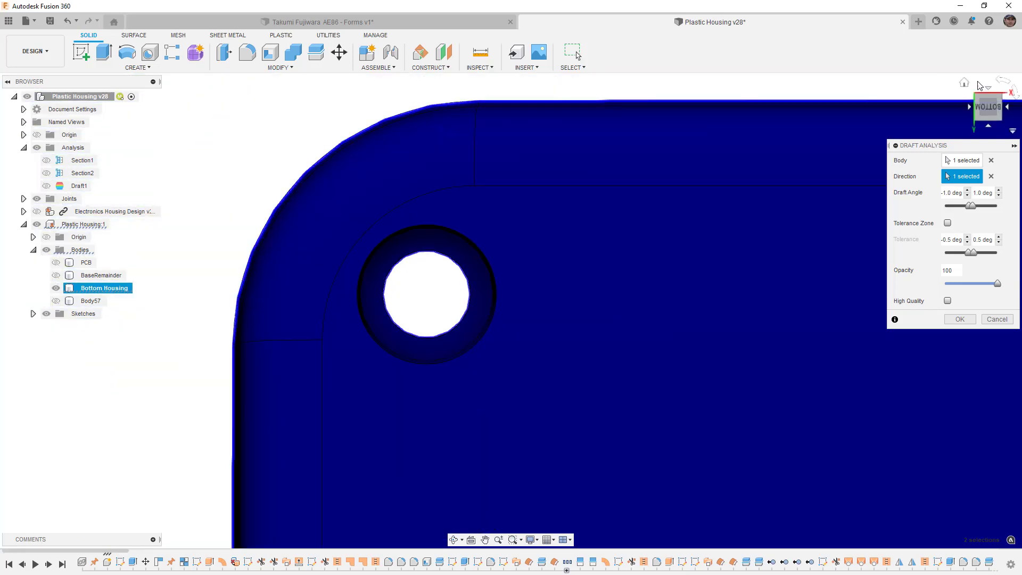
click(990, 90)
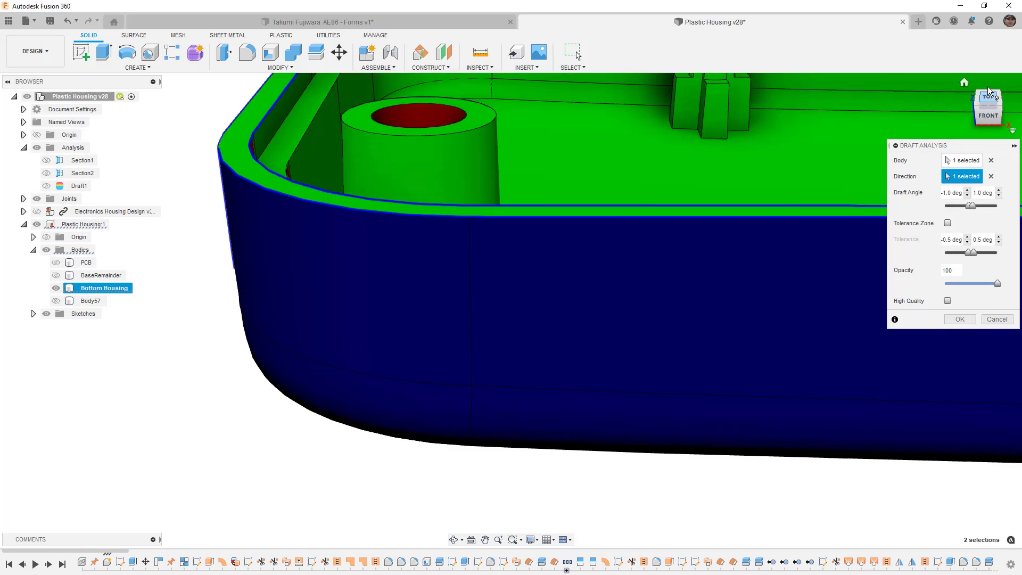
scroll(447, 336, up, 5)
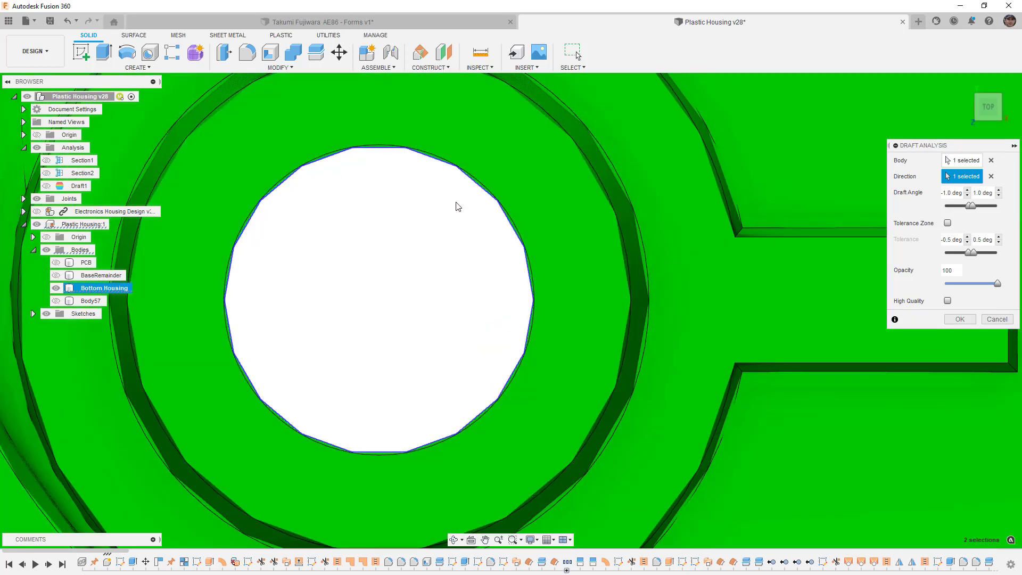
scroll(425, 242, down, 6)
shift+middle_drag(425, 247, 439, 256)
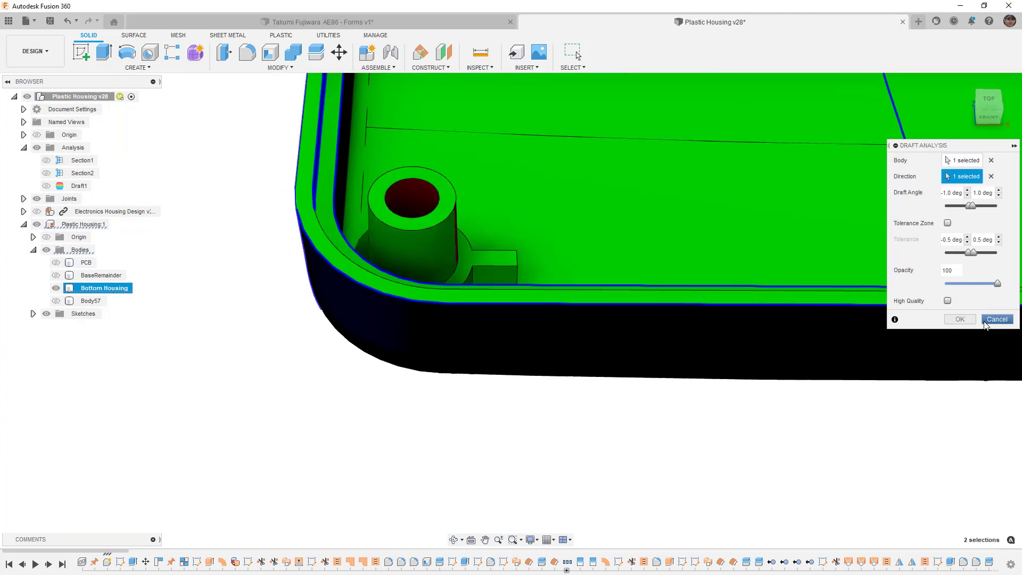
Accept the draft analysis of Bottom Housing and clear the body selection
click(965, 320)
scroll(394, 439, down, 5)
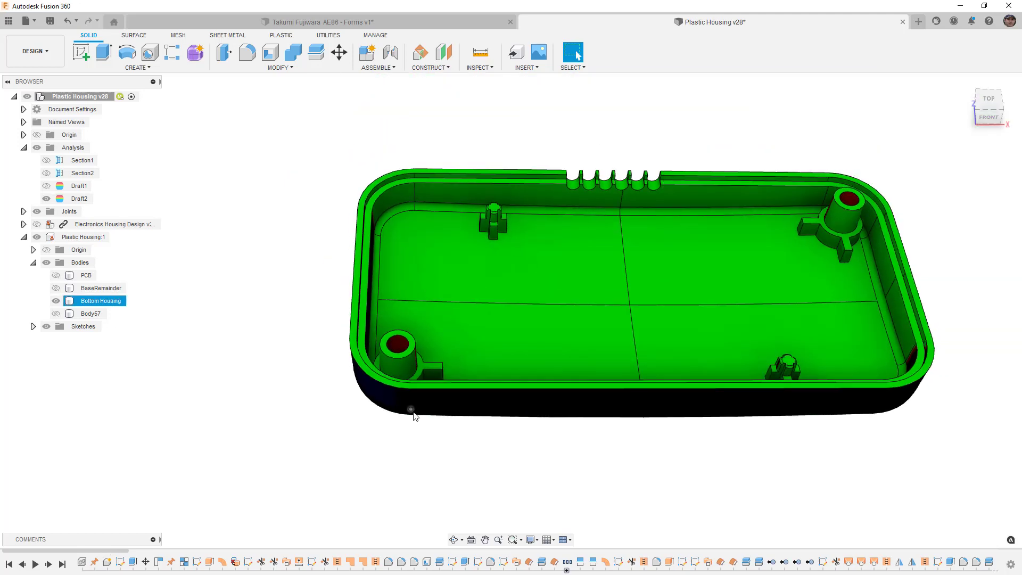
click(454, 431)
mouse_move(454, 431)
shift+middle_down()
mouse_move(456, 452)
mouse_move(444, 299)
mouse_move(455, 449)
shift+middle_up()
click(409, 379)
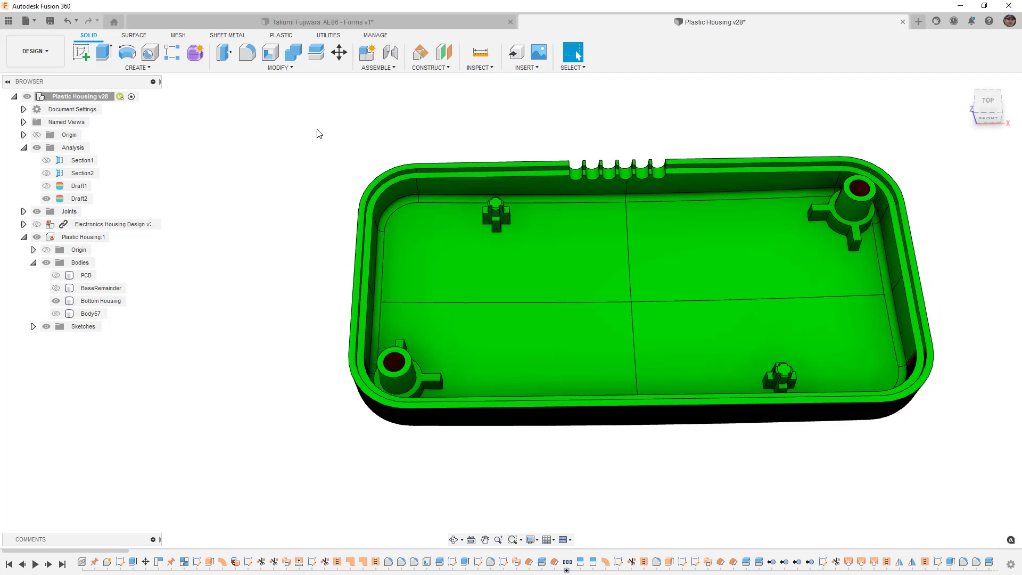
Start a Draft with the upper rim face as pull direction, select both corner screw boss bores and set the angle to 1 deg
click(296, 68)
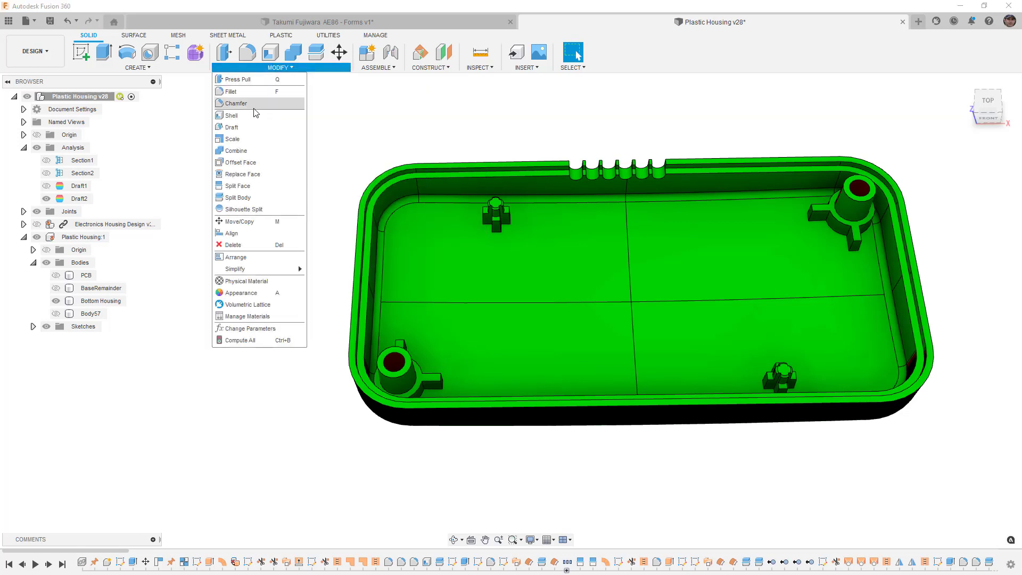
click(246, 128)
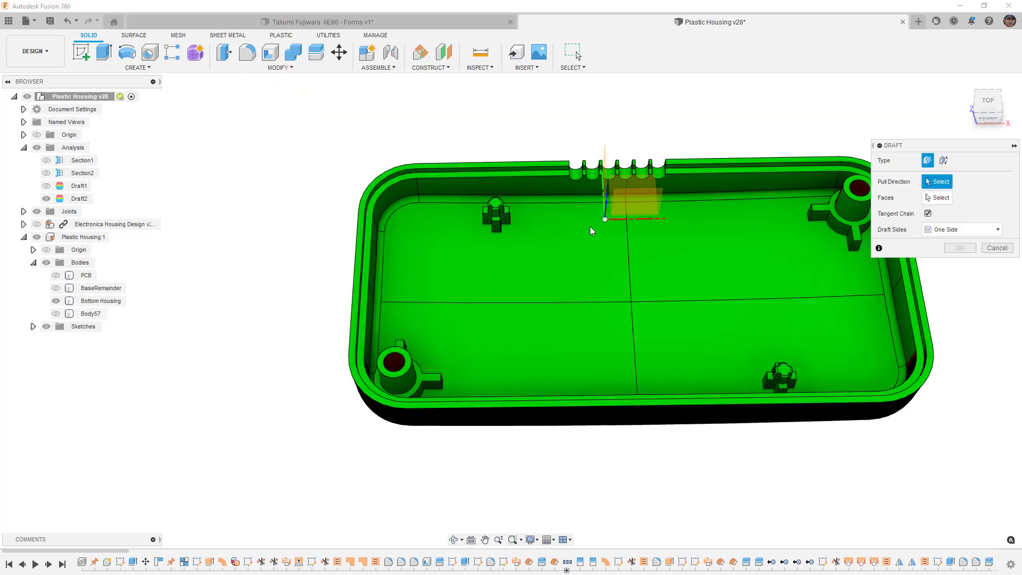
scroll(494, 414, up, 3)
click(492, 401)
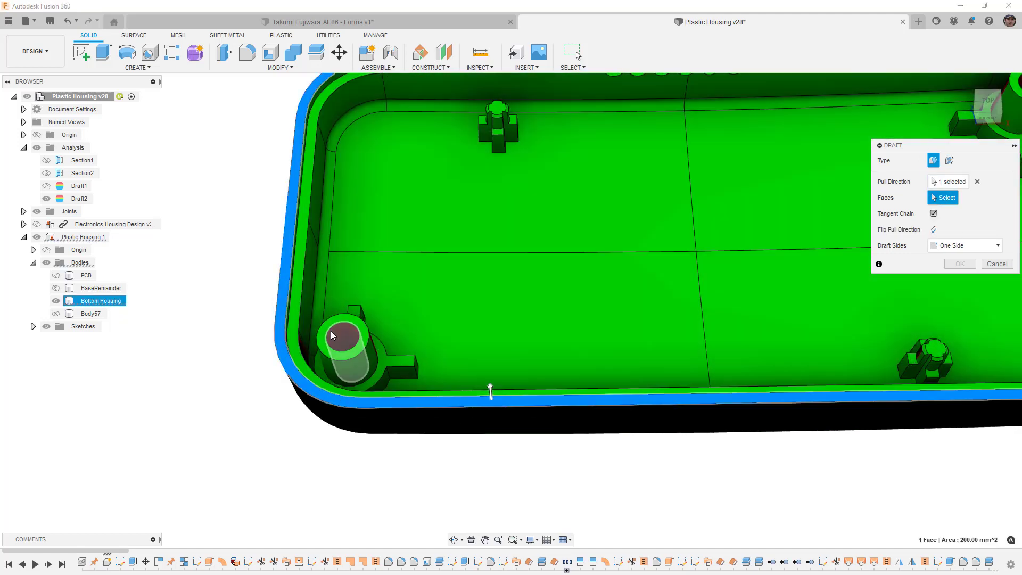
click(338, 334)
scroll(379, 304, up, 5)
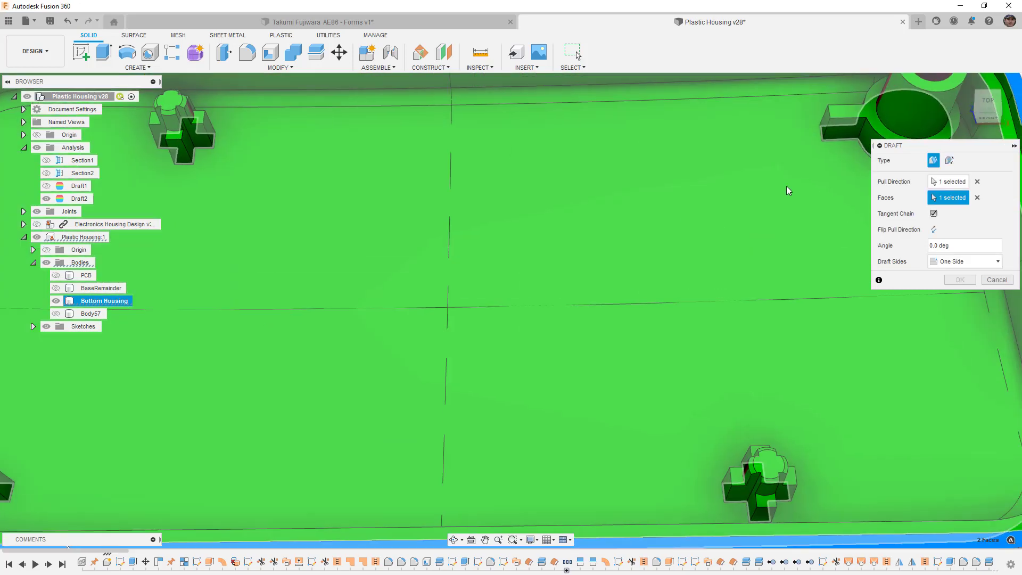
scroll(528, 310, down, 5)
click(663, 196)
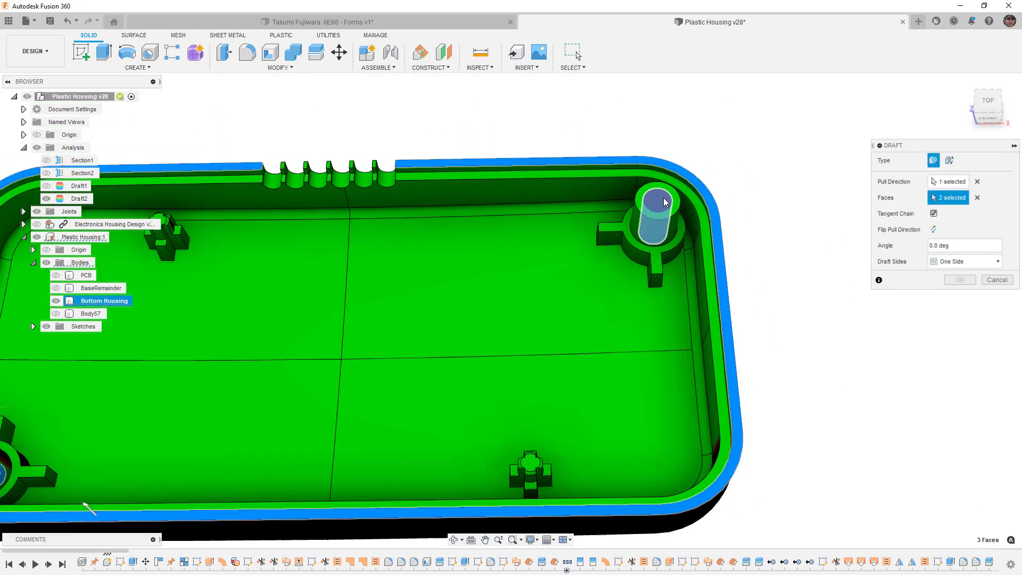
scroll(660, 205, down, 6)
middle_drag(366, 305, 332, 287)
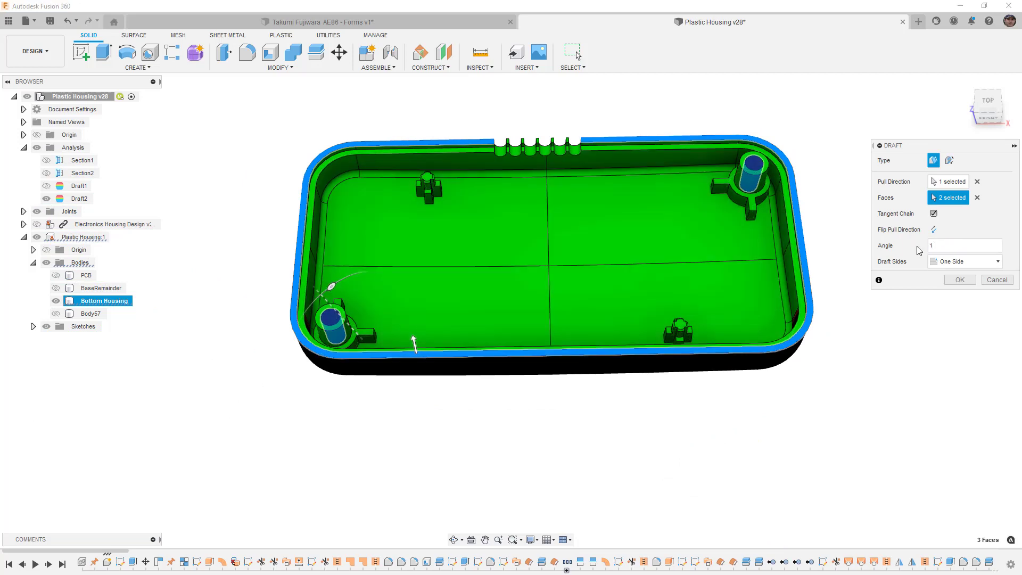
Inspect the previewed screw boss bore from straight above and apply the draft
click(988, 100)
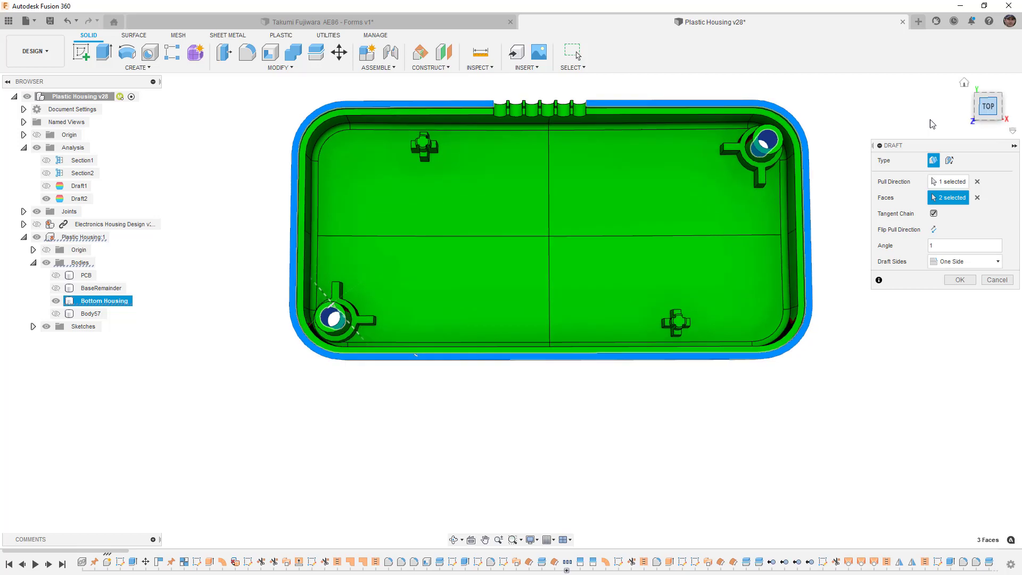
scroll(749, 154, up, 10)
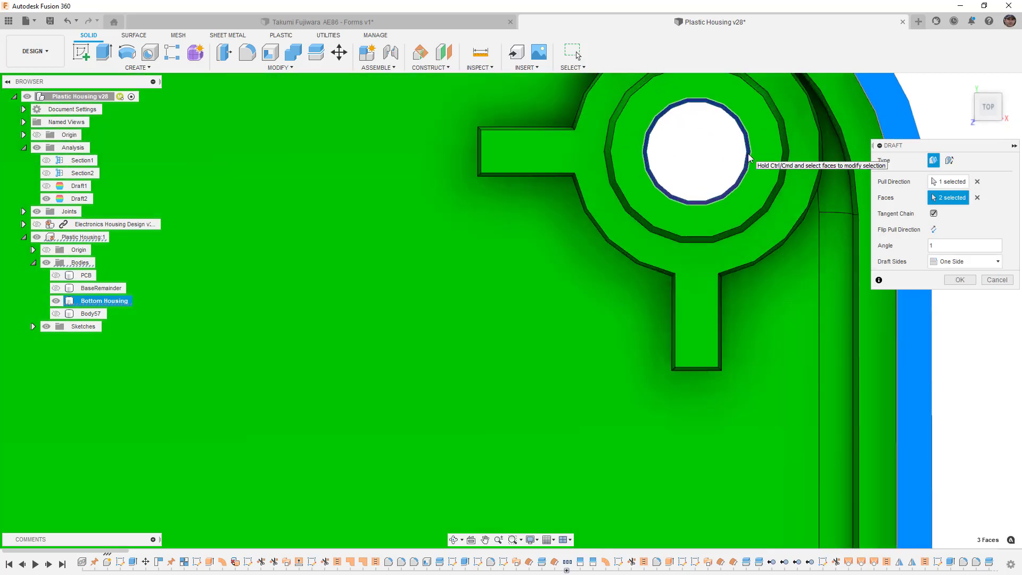
scroll(751, 153, up, 3)
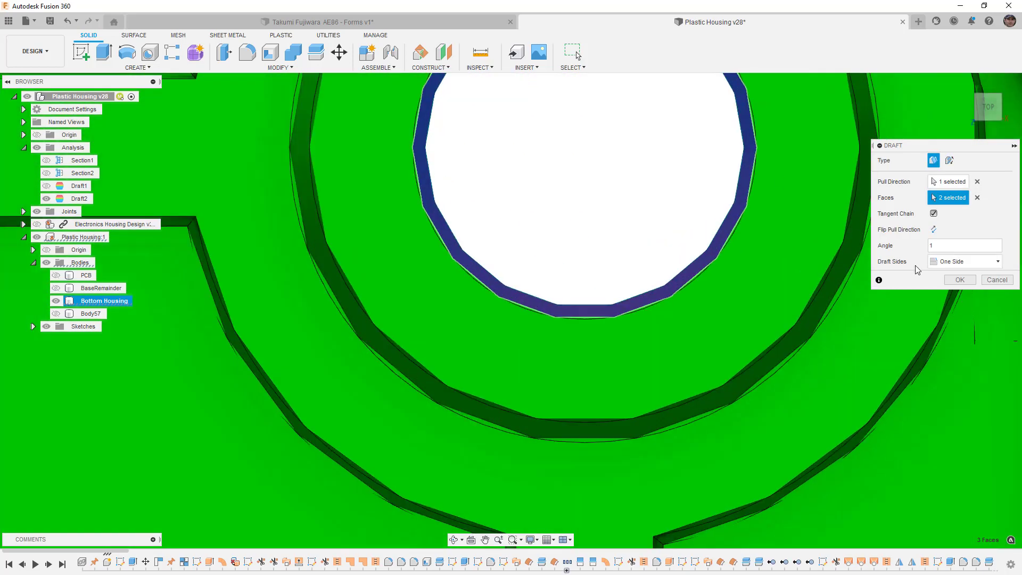
click(960, 279)
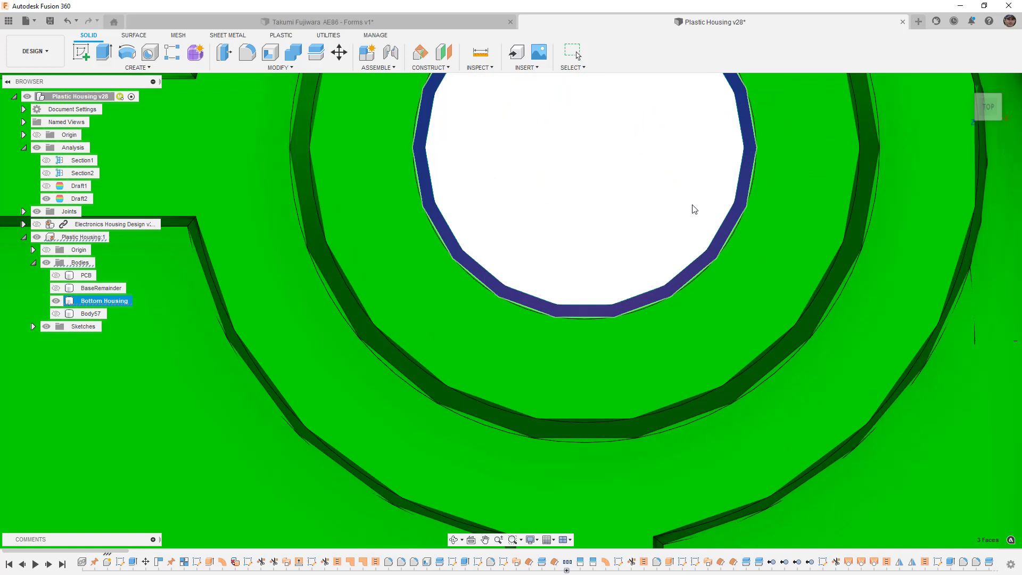
scroll(692, 208, down, 10)
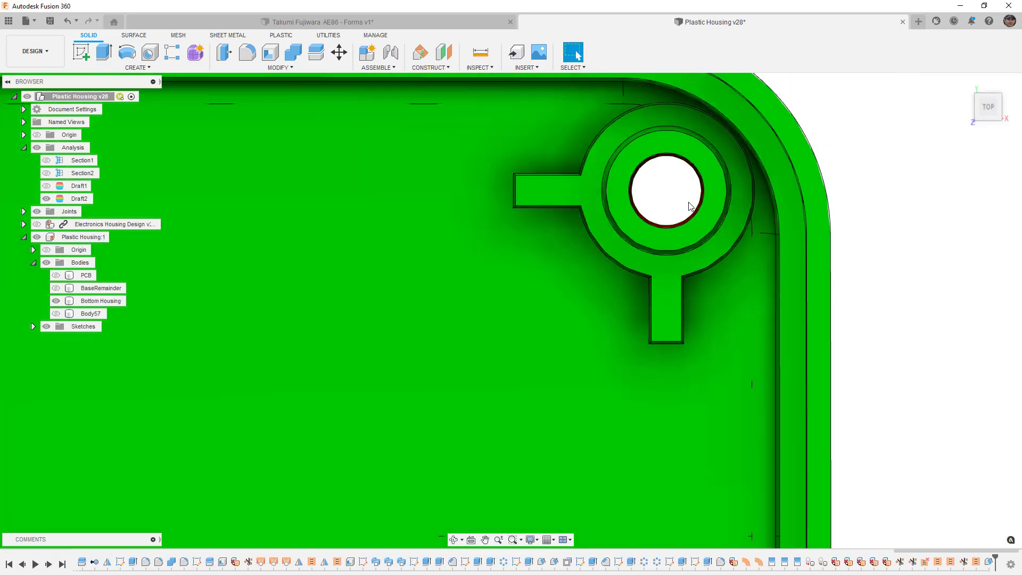
scroll(687, 207, down, 10)
shift+middle_drag(663, 273, 653, 248)
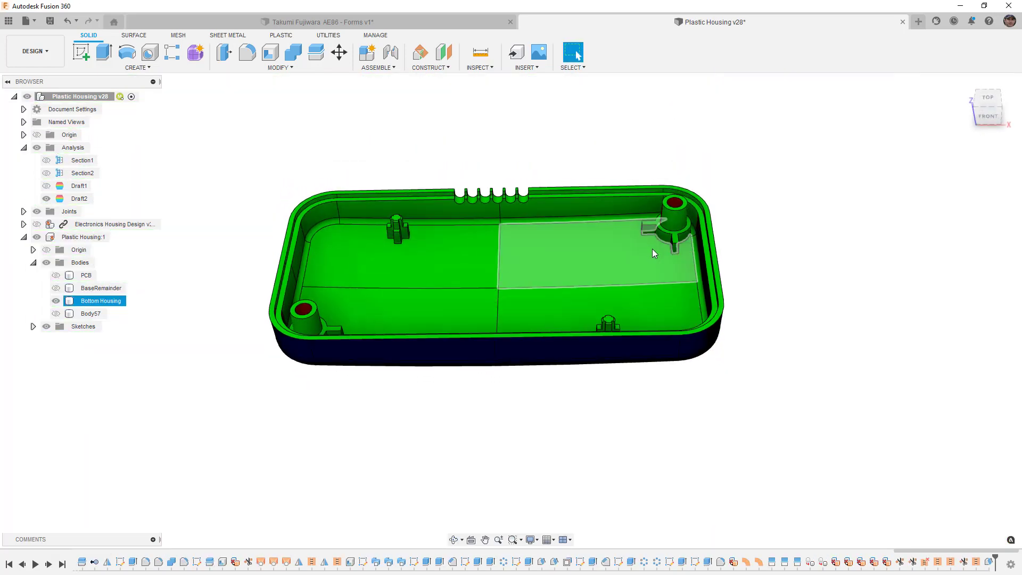
Edit the Draft2 analysis, set its draft angle range to -0.5 deg and 0.5 deg, and examine the corner screw boss bore
right_click(76, 200)
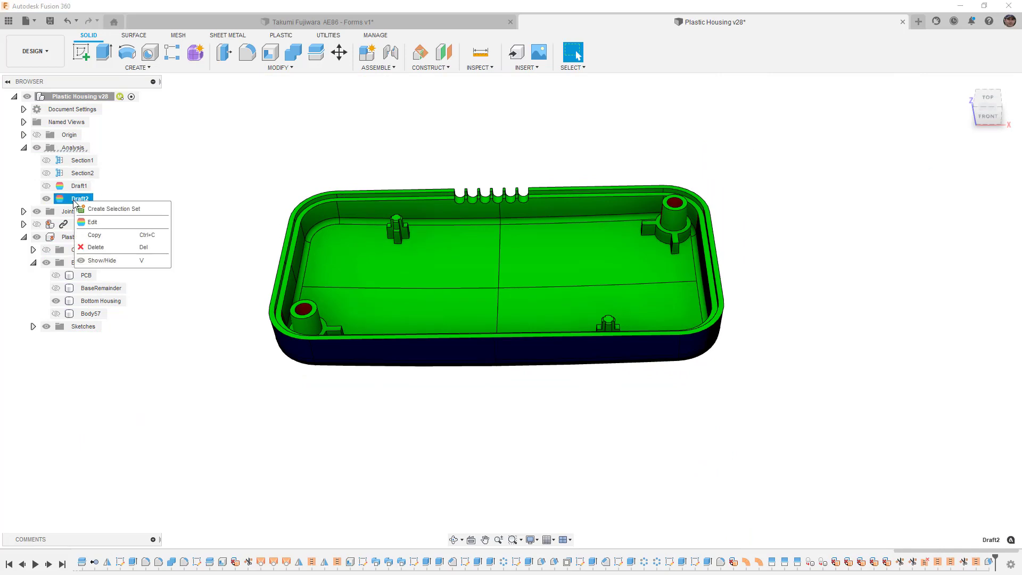
click(92, 224)
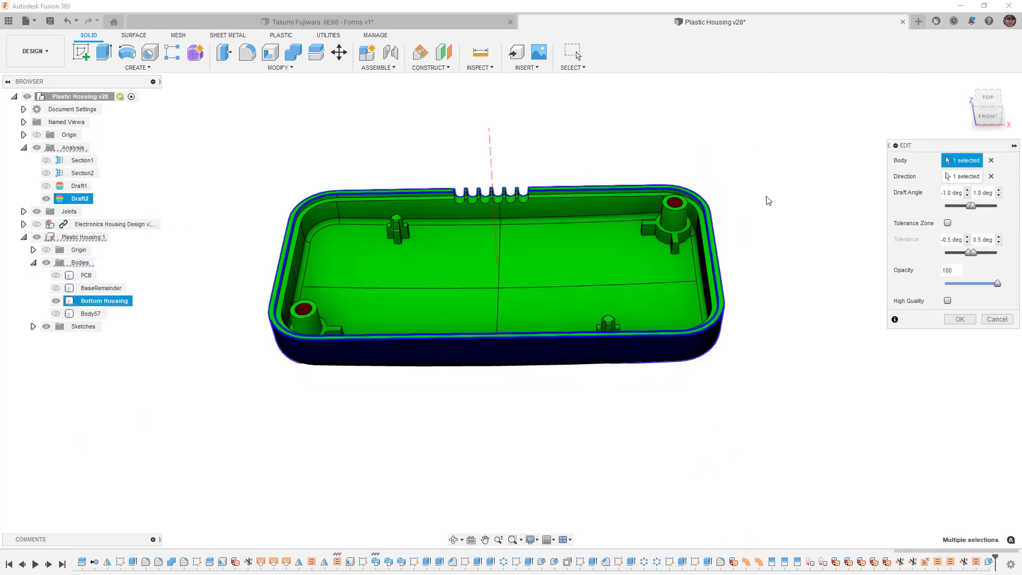
click(968, 196)
click(968, 191)
click(999, 196)
scroll(673, 204, up, 5)
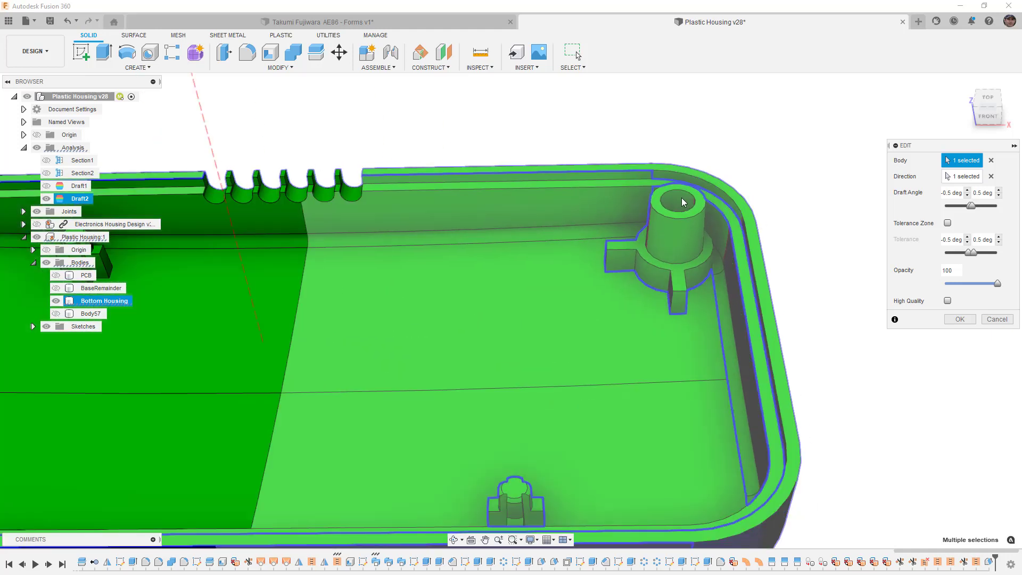
shift+middle_drag(678, 210, 672, 229)
Set the Draft2 angle range to -1.0 deg and 1.0 deg, check the screw boss bore's colouring and accept the edit
click(999, 189)
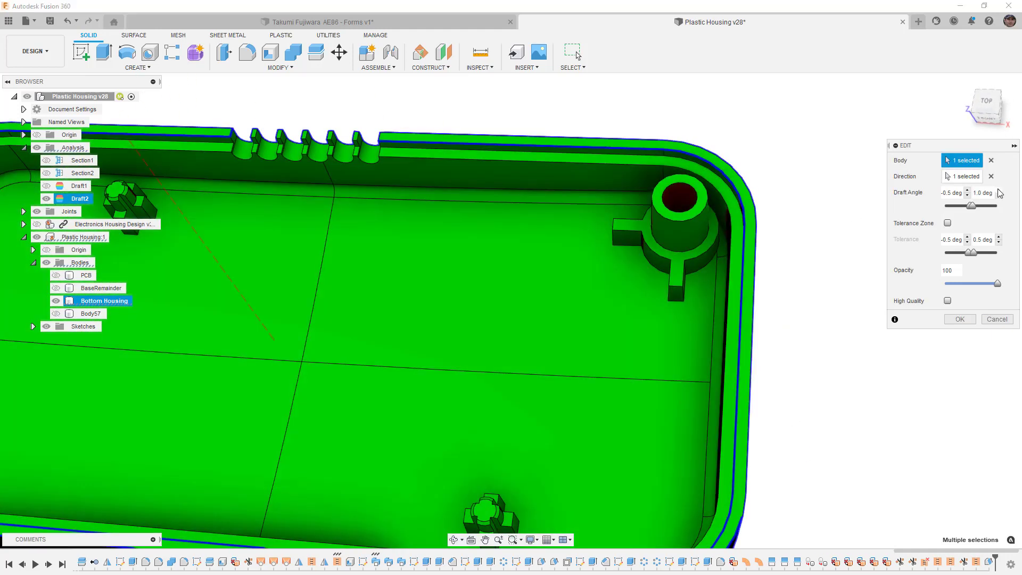
click(968, 195)
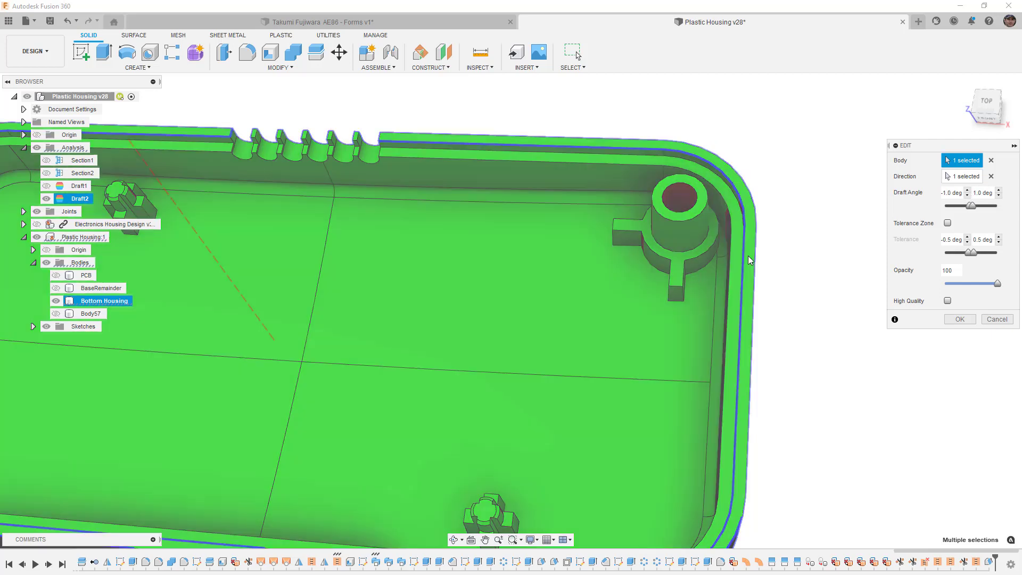
mouse_move(749, 255)
shift+middle_down()
mouse_move(745, 216)
mouse_move(731, 240)
shift+middle_up()
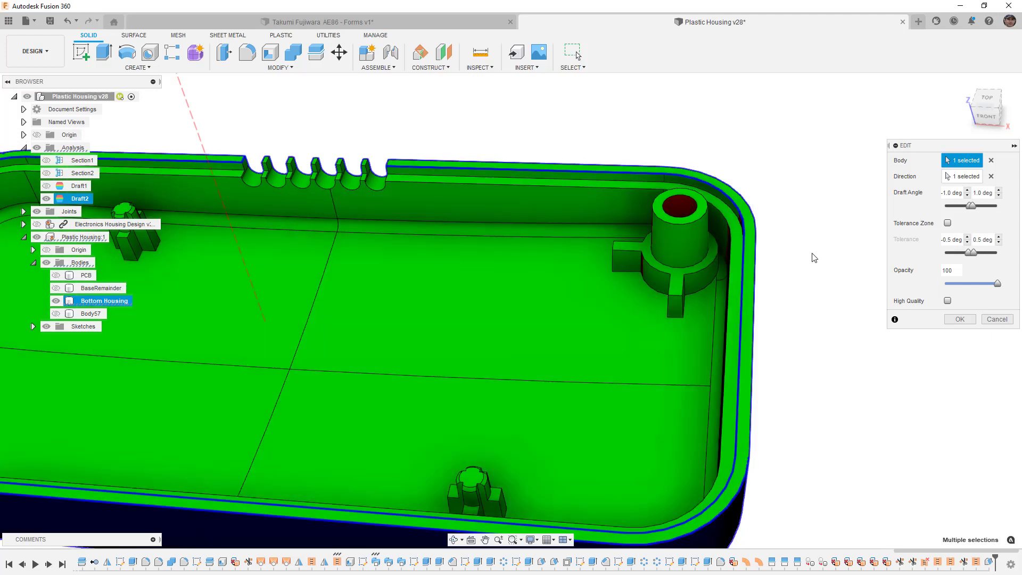
scroll(799, 220, down, 5)
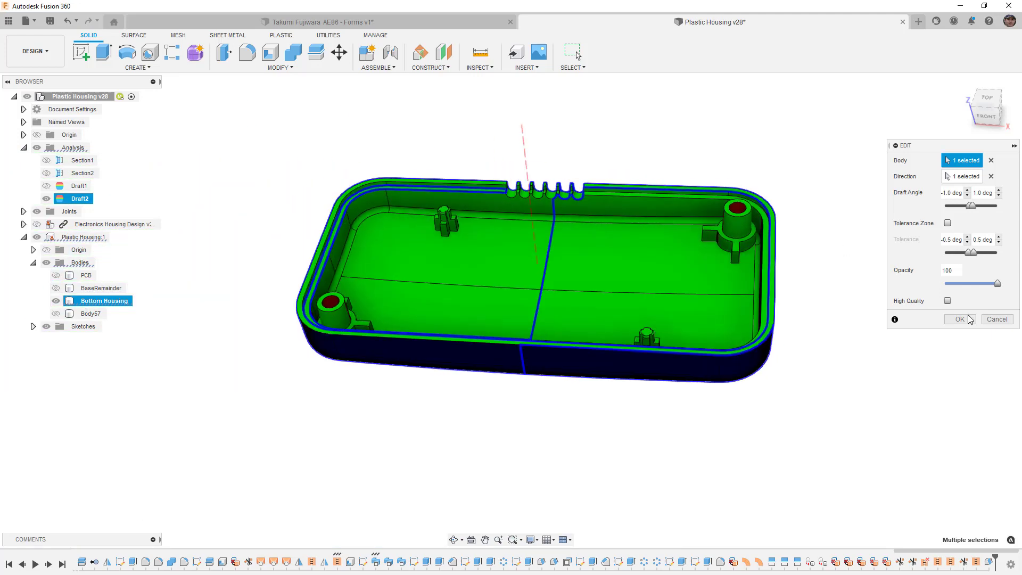
click(961, 319)
Hide the Draft2 analysis, show Body57 and view the closed housing from the back
mouse_move(836, 234)
shift+middle_down()
mouse_move(828, 261)
mouse_move(833, 240)
shift+middle_up()
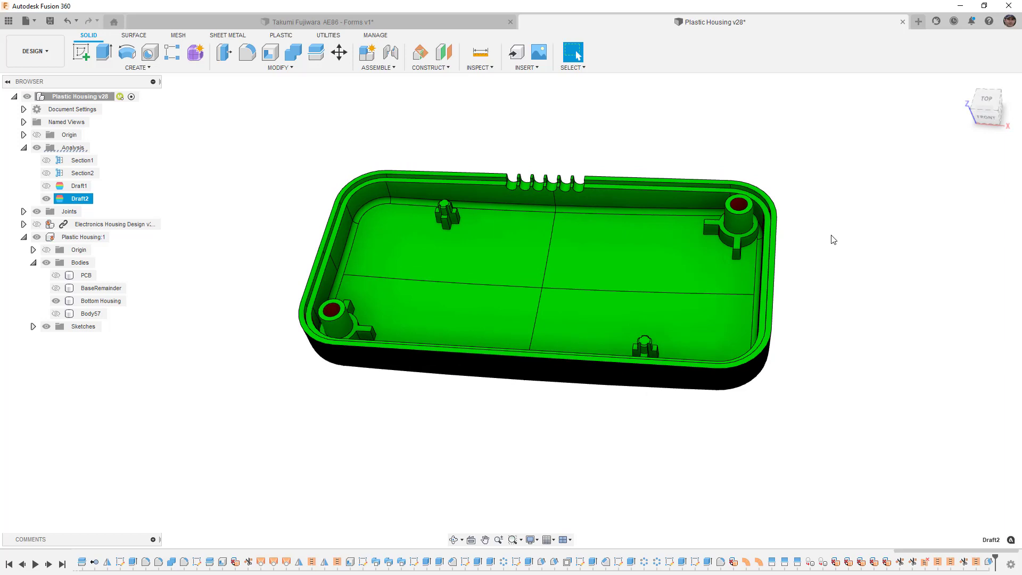
click(47, 199)
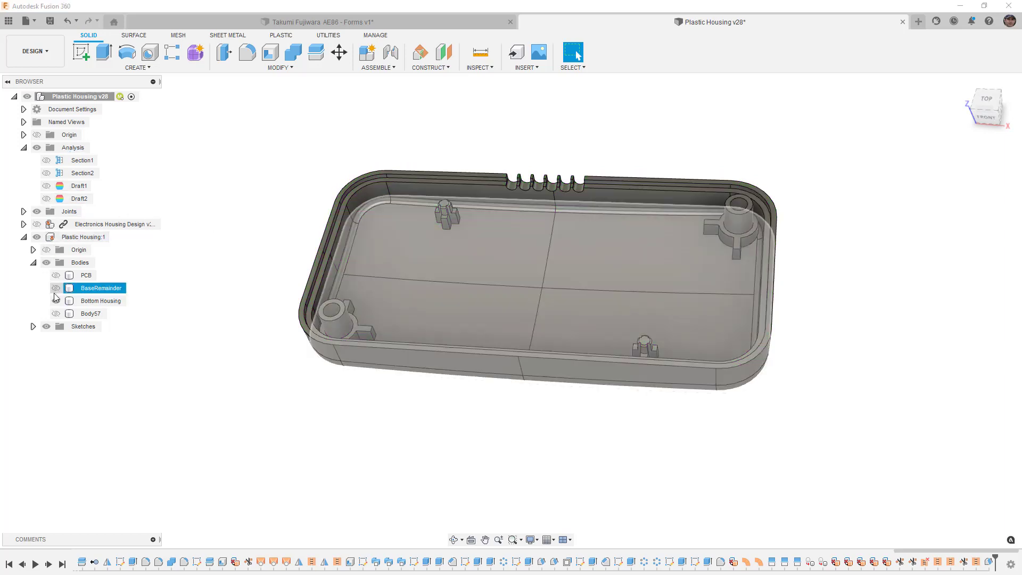
click(56, 314)
shift+middle_drag(206, 297, 75, 305)
shift+middle_drag(442, 248, 534, 292)
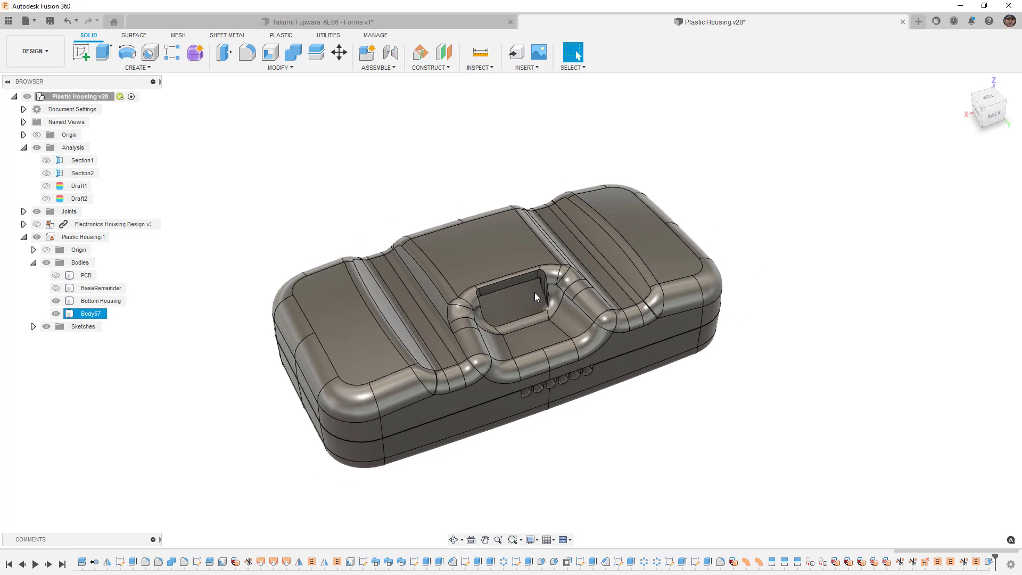